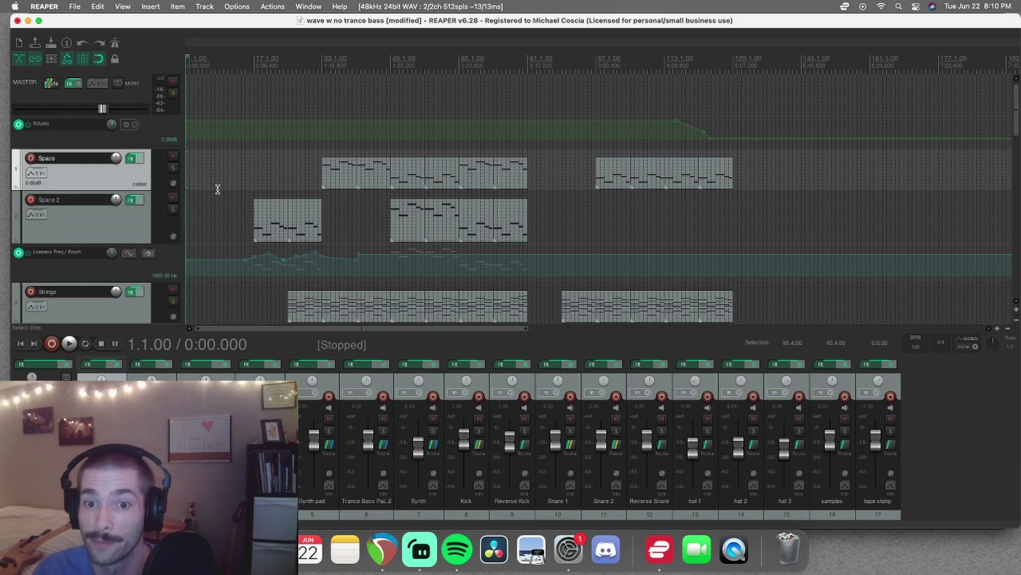
Open the effects chain of the Stringz Filtered track on the Krush plugin and move its window below the upper tracks
{"action": "scroll", "coordinate": [110, 201], "scroll_direction": "down", "scroll_amount": 2}
{"action": "scroll", "coordinate": [110, 200], "scroll_direction": "up", "scroll_amount": 2}
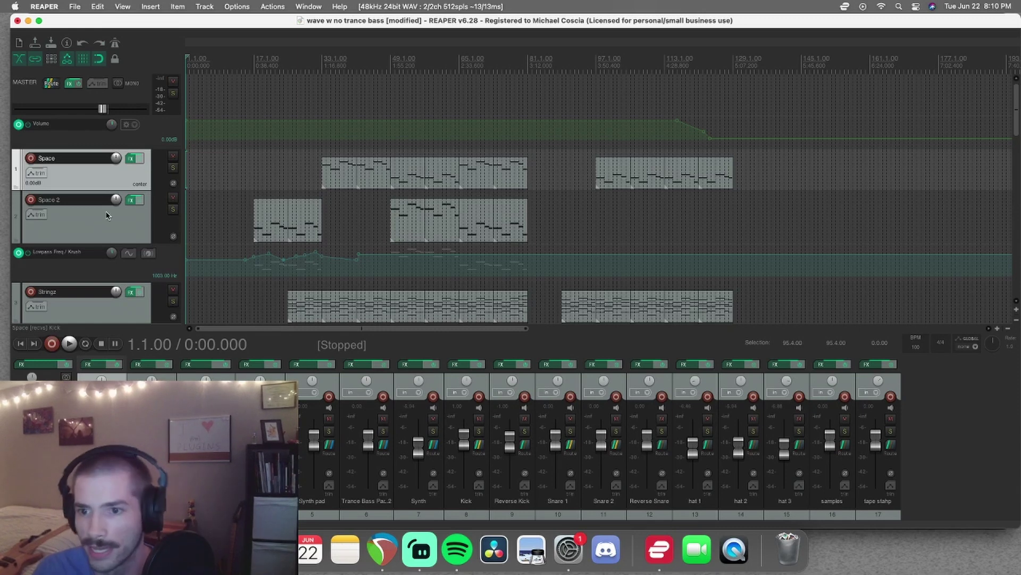
{"action": "scroll", "coordinate": [108, 215], "scroll_direction": "down", "scroll_amount": 2}
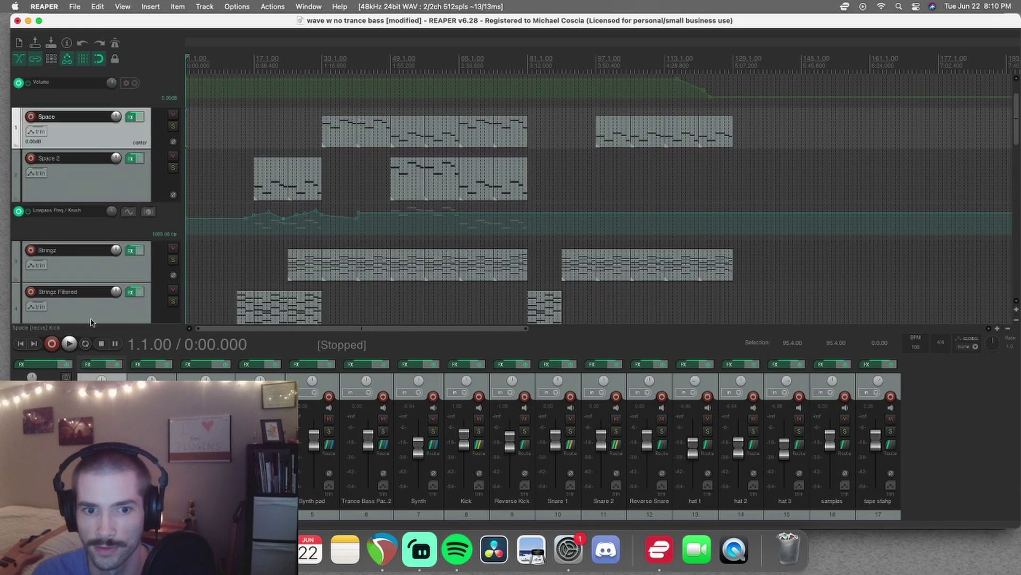
{"action": "left_click", "coordinate": [130, 294]}
{"action": "left_click_drag", "start_coordinate": [529, 267], "coordinate": [350, 239]}
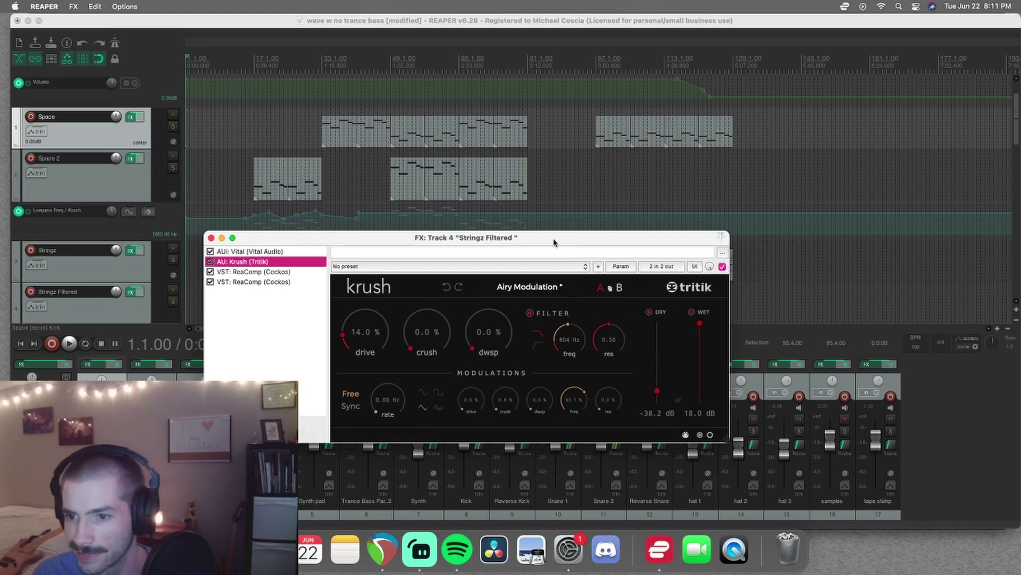
{"action": "left_click_drag", "start_coordinate": [550, 242], "coordinate": [573, 304]}
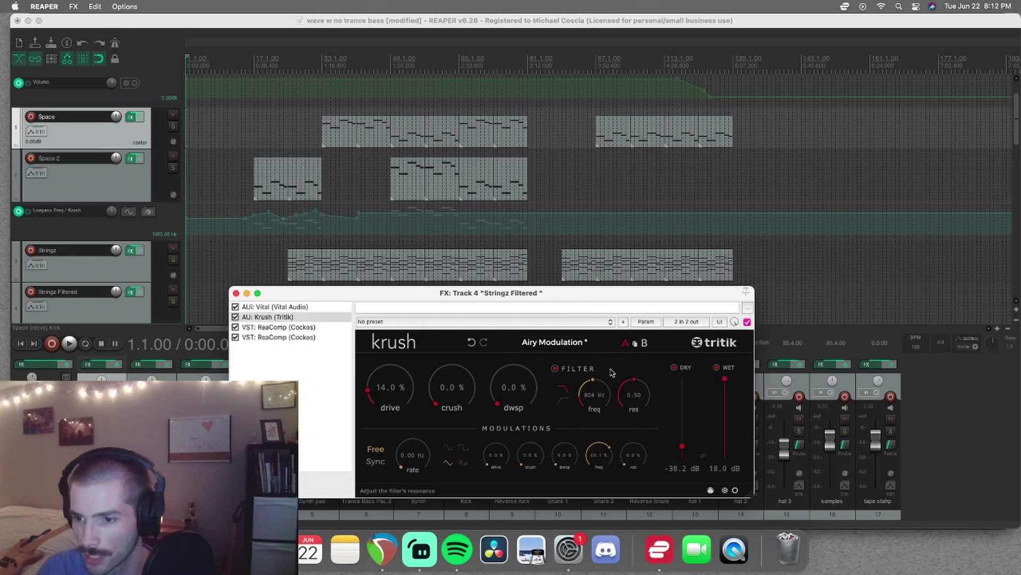
Switch Krush's filter type to high-pass and back to low-pass
{"action": "left_click", "coordinate": [562, 399]}
{"action": "left_click", "coordinate": [563, 397]}
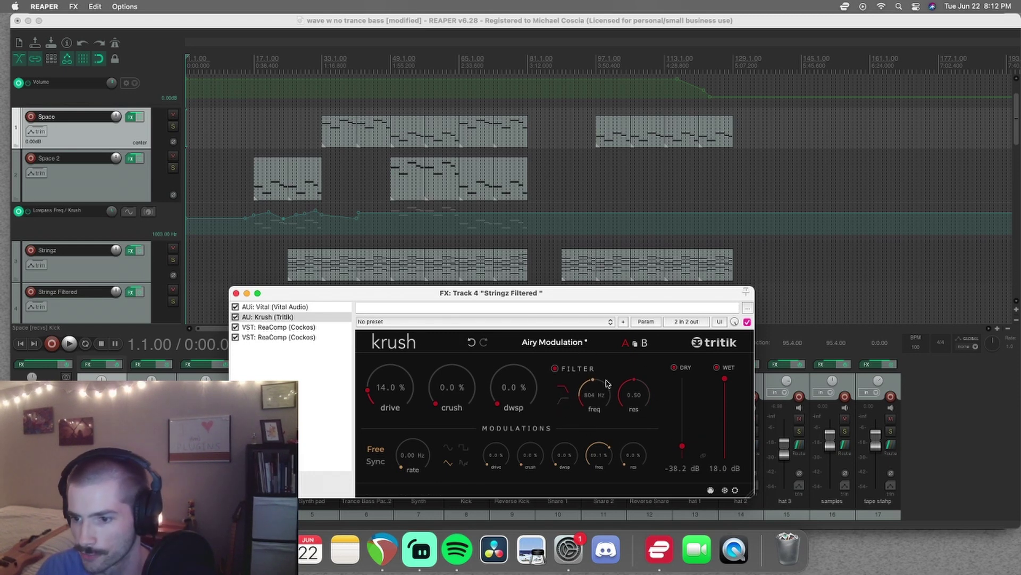
{"action": "left_click", "coordinate": [562, 396]}
{"action": "left_click", "coordinate": [561, 393]}
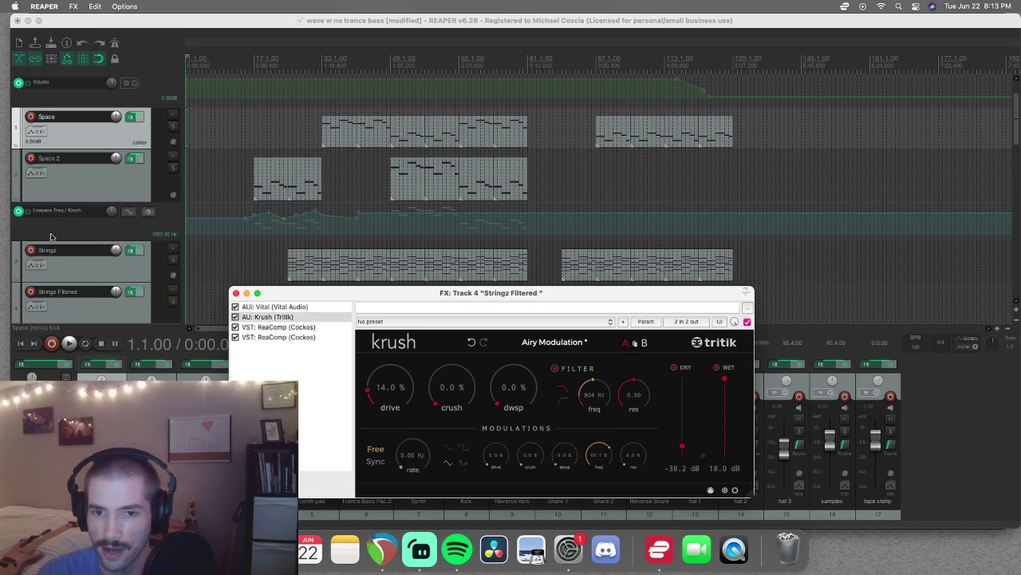
Solo the Stringz Filtered track, play its filter-automated section from just before bar 81, and close the effects window with the solo off
{"action": "scroll", "coordinate": [50, 237], "scroll_direction": "down", "scroll_amount": 10}
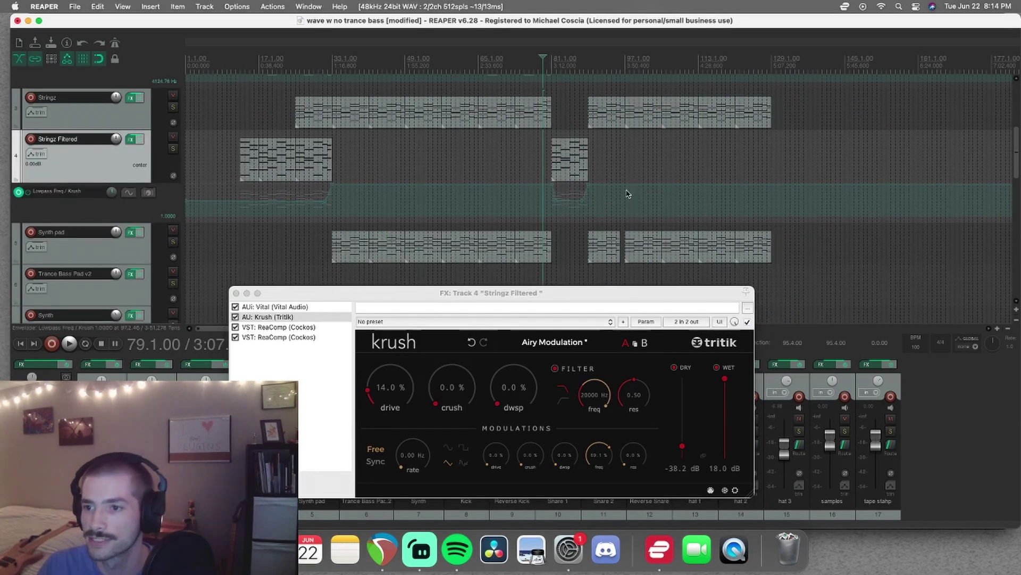
{"action": "scroll", "coordinate": [714, 209], "scroll_direction": "up", "scroll_amount": 5}
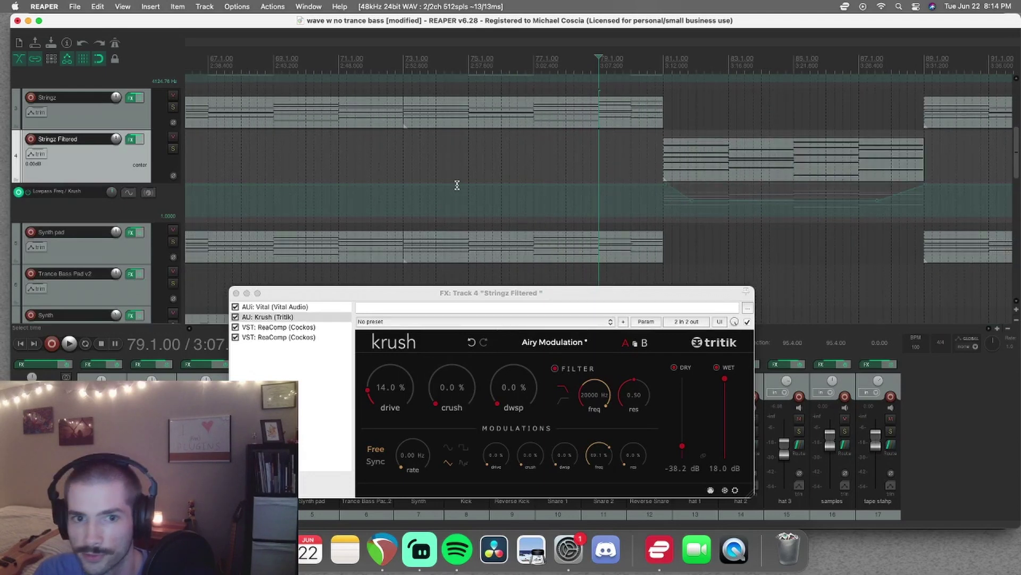
{"action": "left_click", "coordinate": [174, 150]}
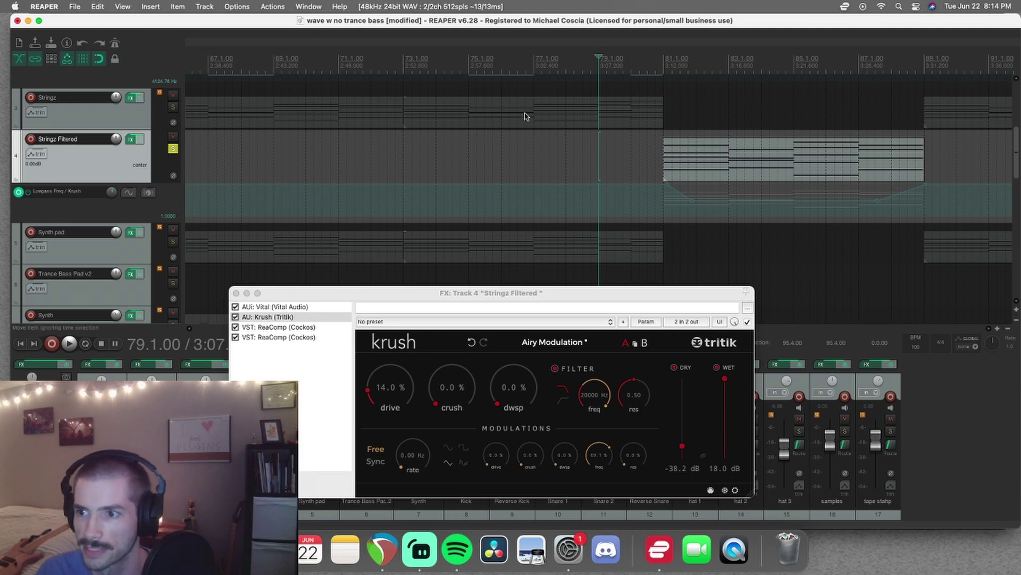
{"action": "key", "text": "space"}
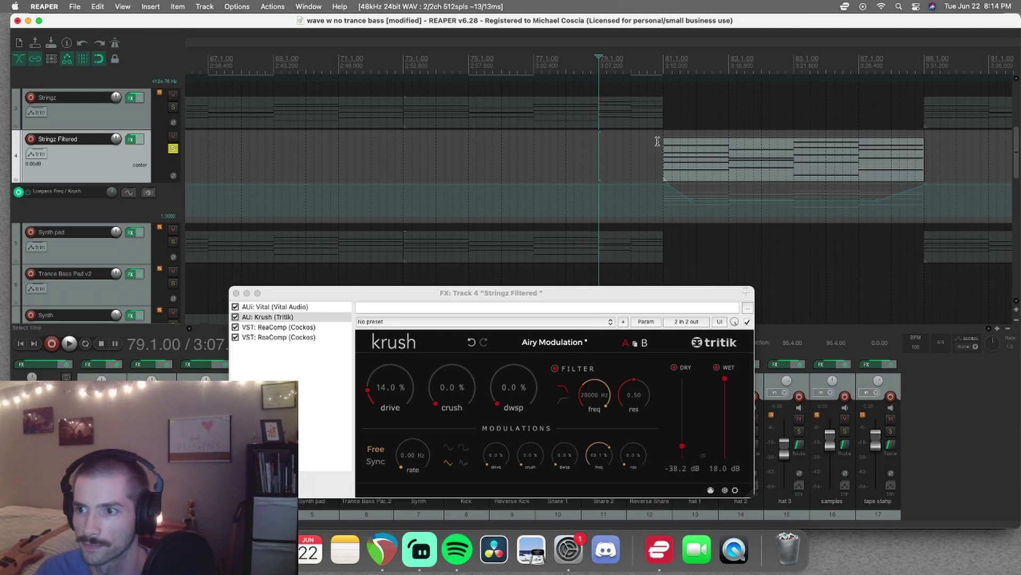
{"action": "left_click", "coordinate": [657, 141]}
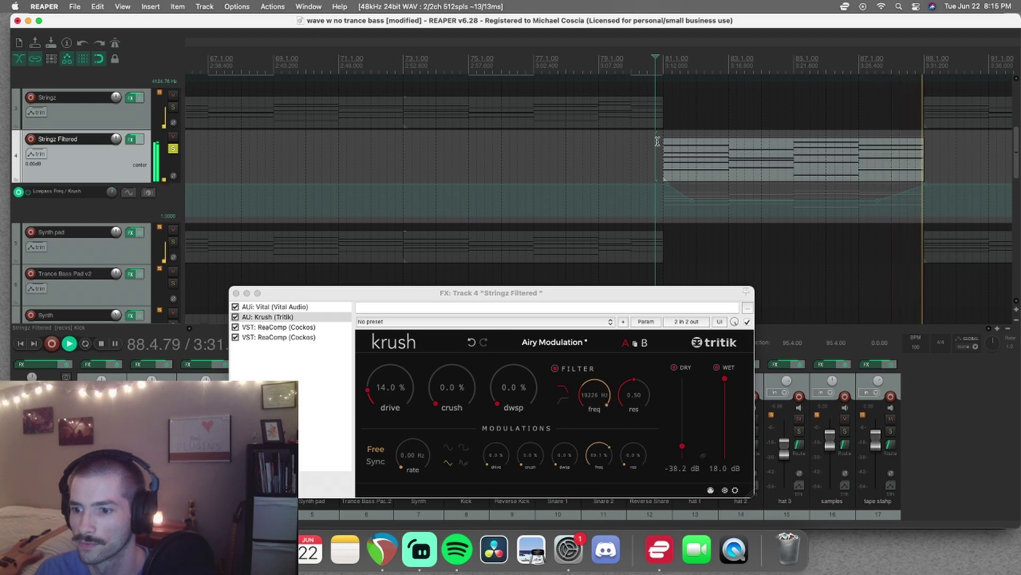
{"action": "key", "text": "space"}
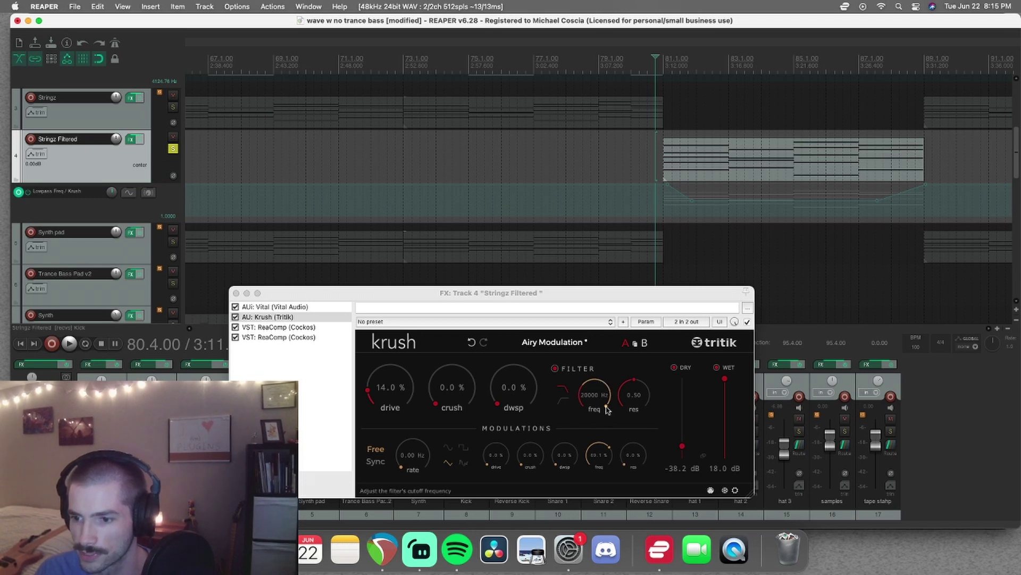
{"action": "left_click", "coordinate": [646, 161]}
{"action": "scroll", "coordinate": [584, 160], "scroll_direction": "up", "scroll_amount": 2}
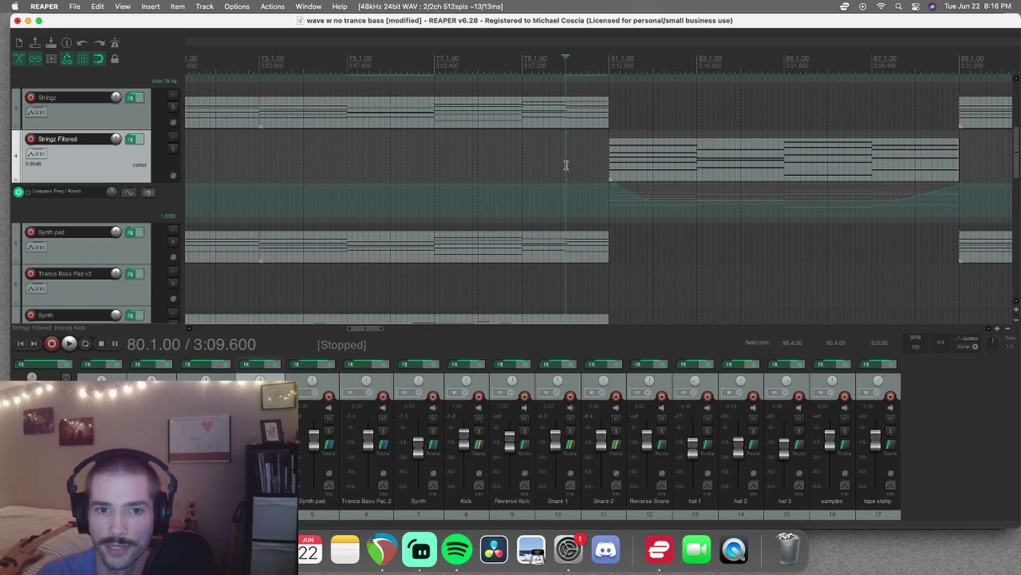
Examine where the Stringz and Stringz Filtered clips and their Krush low-pass automation sit in the arrangement, especially around bar 33
{"action": "scroll", "coordinate": [585, 159], "scroll_direction": "down", "scroll_amount": 2}
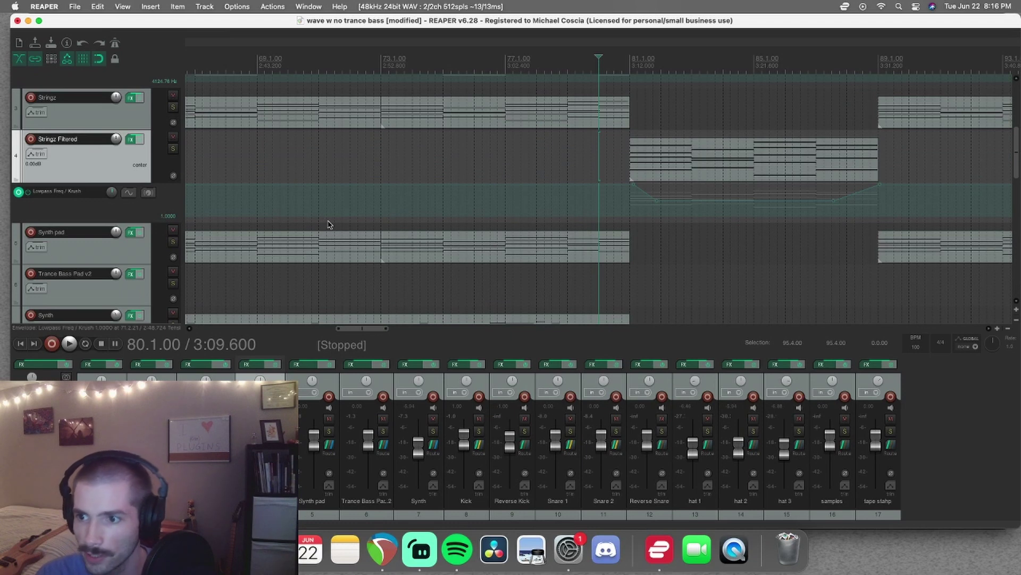
{"action": "scroll", "coordinate": [66, 219], "scroll_direction": "down", "scroll_amount": 1}
{"action": "scroll", "coordinate": [67, 219], "scroll_direction": "down", "scroll_amount": 2}
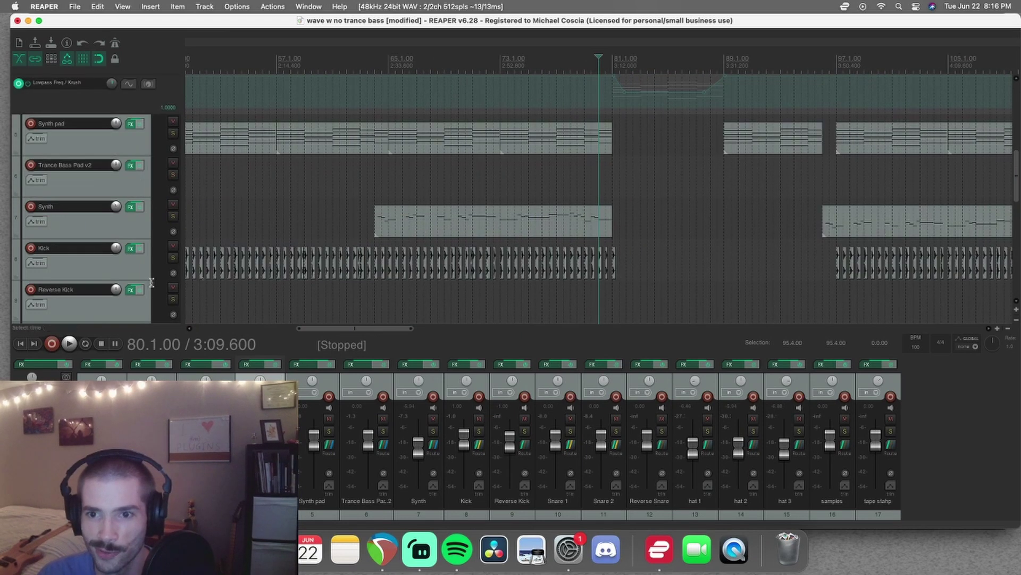
{"action": "scroll", "coordinate": [74, 228], "scroll_direction": "up", "scroll_amount": 3}
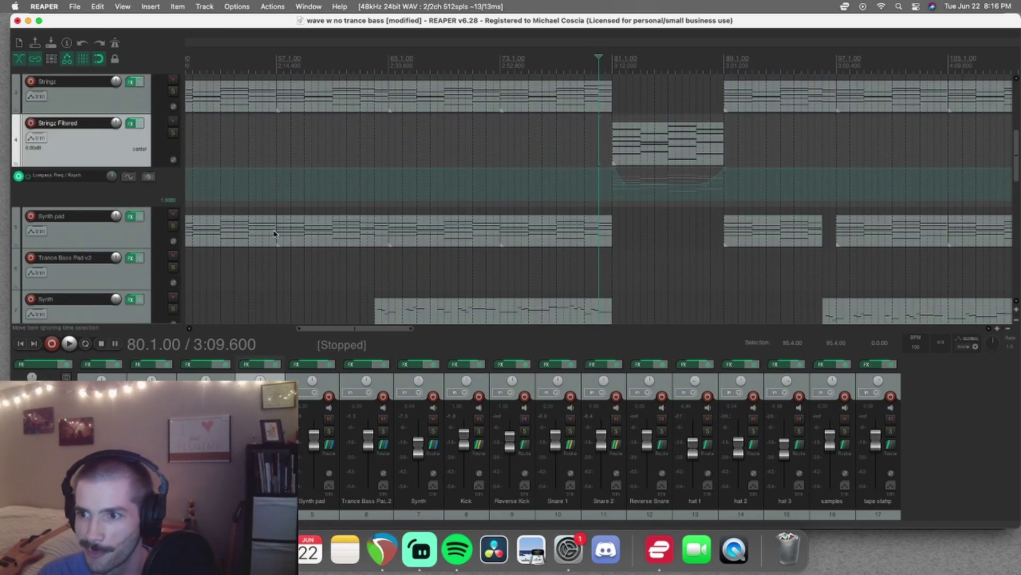
{"action": "scroll", "coordinate": [91, 208], "scroll_direction": "up", "scroll_amount": 3}
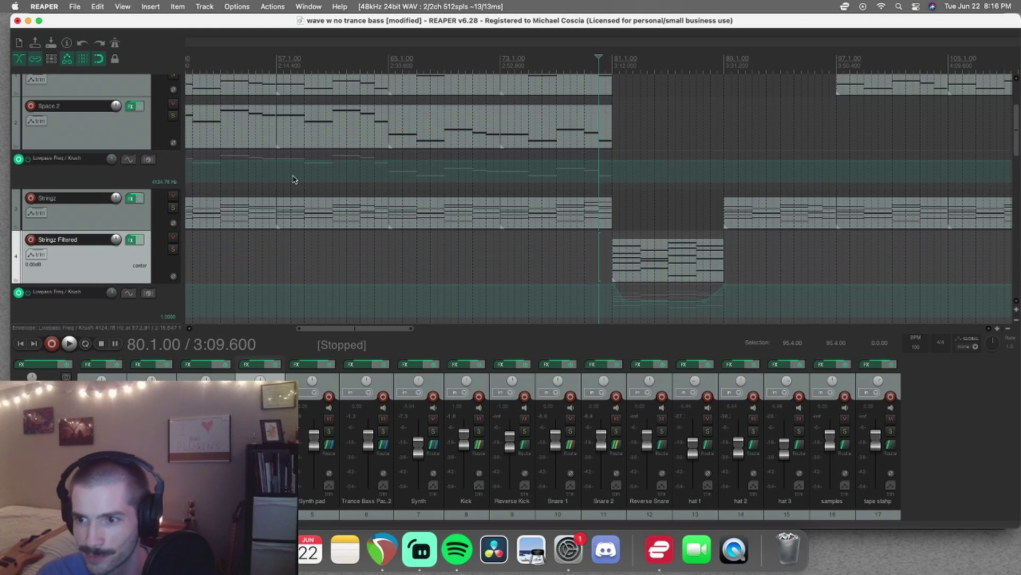
{"action": "scroll", "coordinate": [292, 176], "scroll_direction": "down", "scroll_amount": 4}
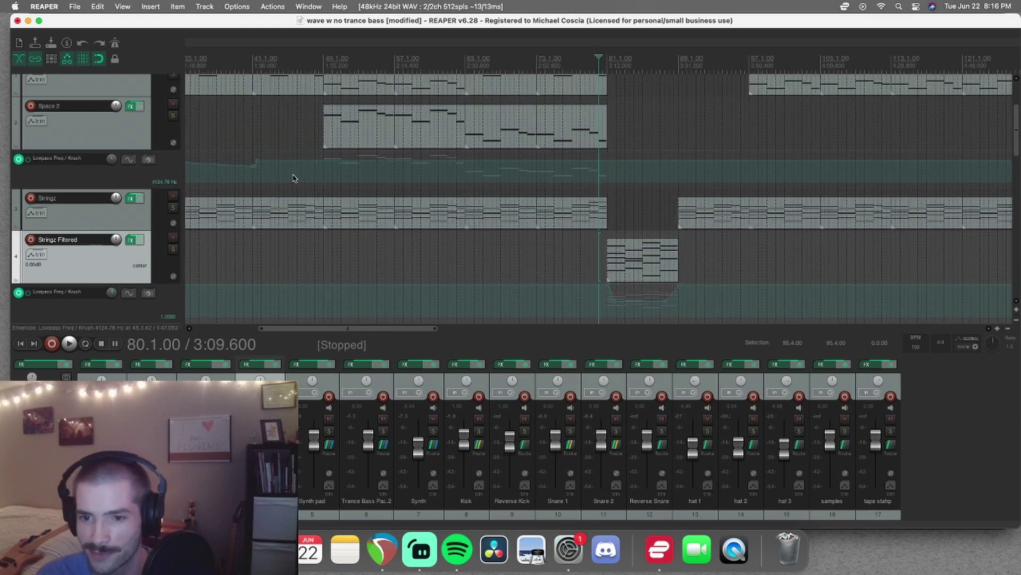
{"action": "left_click", "coordinate": [257, 214]}
{"action": "scroll", "coordinate": [334, 253], "scroll_direction": "up", "scroll_amount": 4}
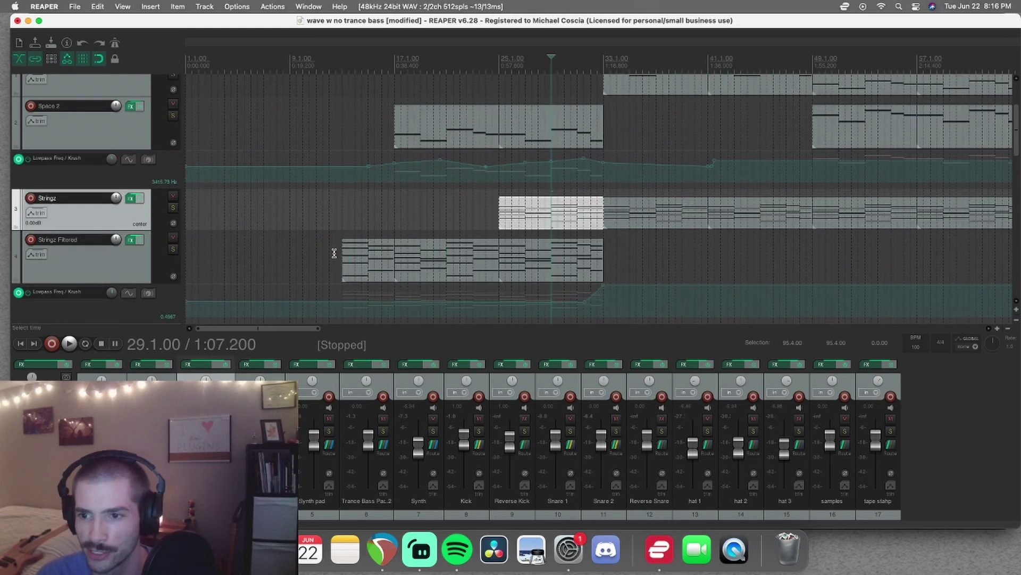
{"action": "left_click", "coordinate": [669, 246]}
{"action": "scroll", "coordinate": [662, 255], "scroll_direction": "right", "scroll_amount": 3}
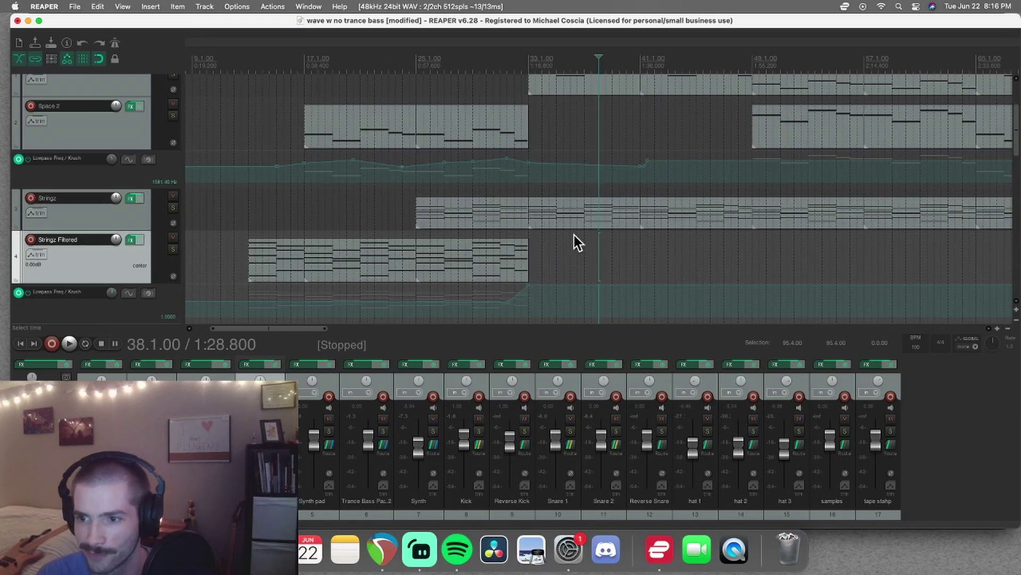
{"action": "left_click", "coordinate": [532, 244]}
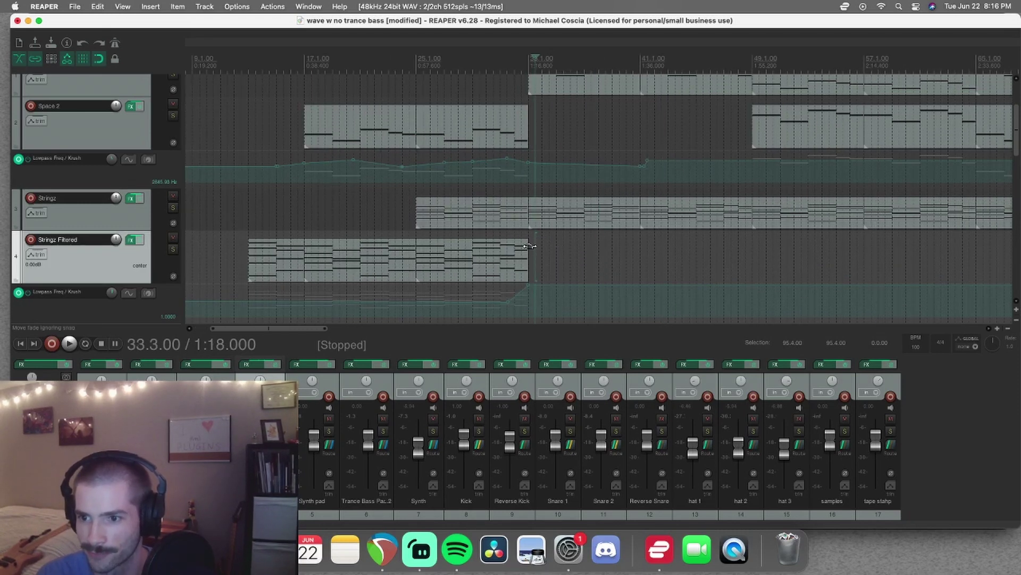
{"action": "left_click", "coordinate": [620, 257]}
{"action": "left_click", "coordinate": [584, 253]}
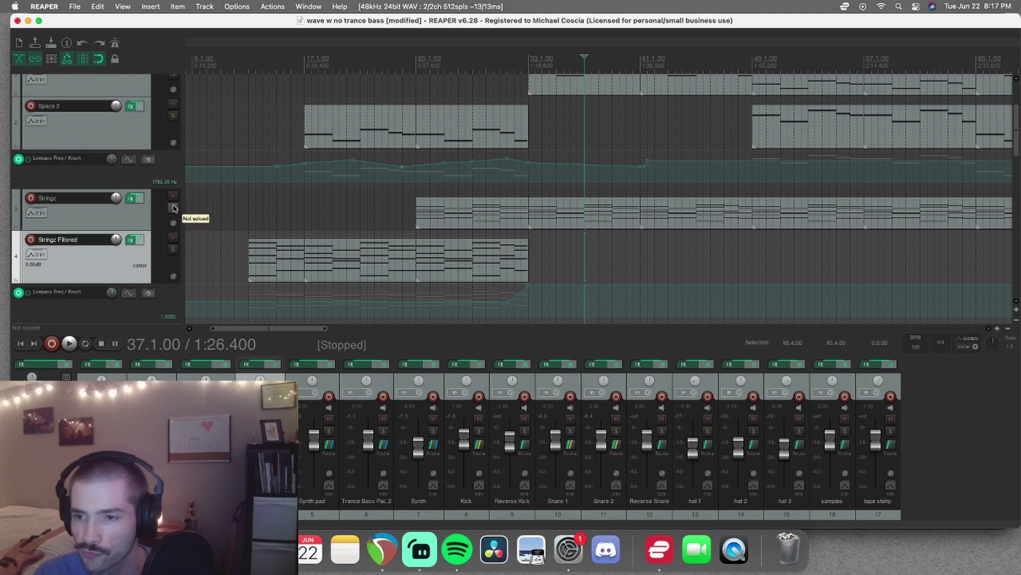
Open the Stringz track's effects chain on Acon Digital Reverb SOLO and move its window clear of the early clips
{"action": "left_click", "coordinate": [130, 199]}
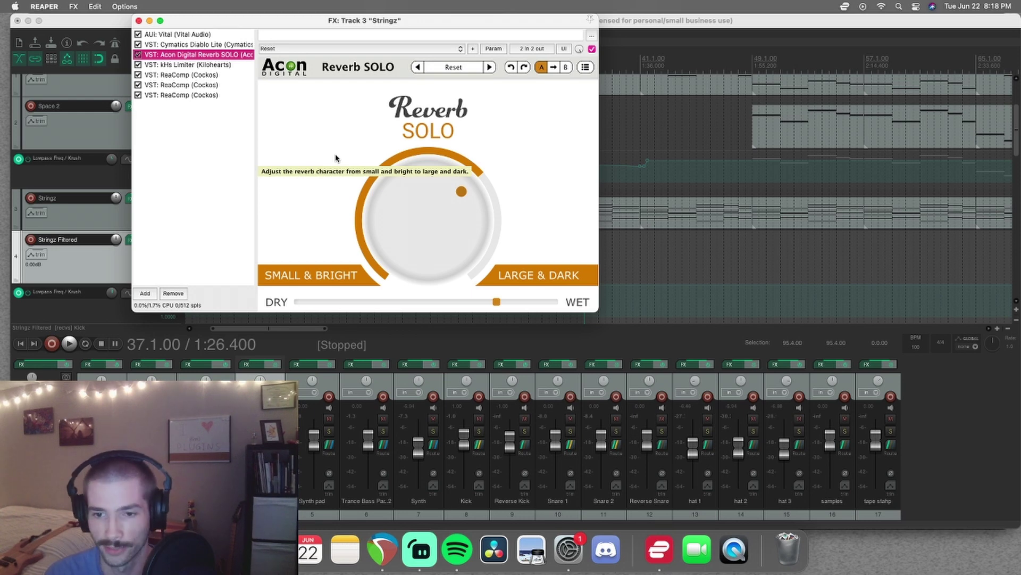
{"action": "left_click_drag", "start_coordinate": [230, 20], "coordinate": [519, 8]}
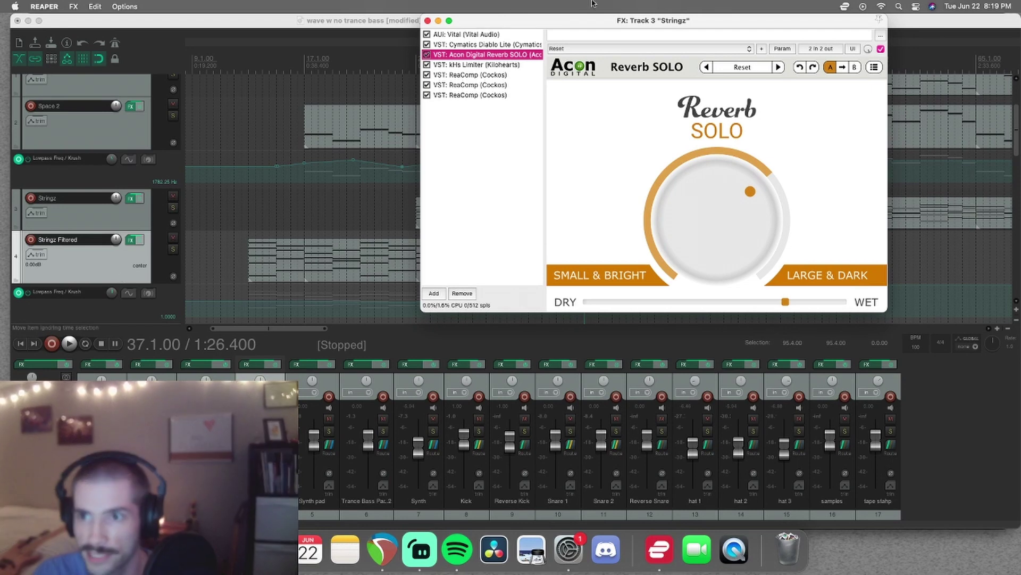
{"action": "left_click_drag", "start_coordinate": [585, 20], "coordinate": [815, 20]}
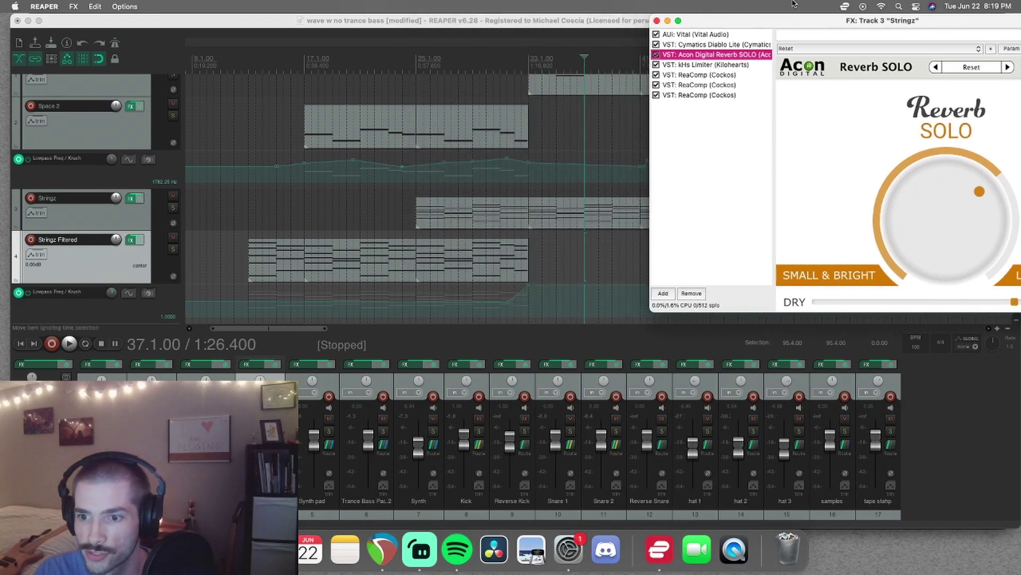
Bypass Reverb SOLO, solo the Stringz track and play its clip from bar 33 without reverb
{"action": "left_click", "coordinate": [538, 213]}
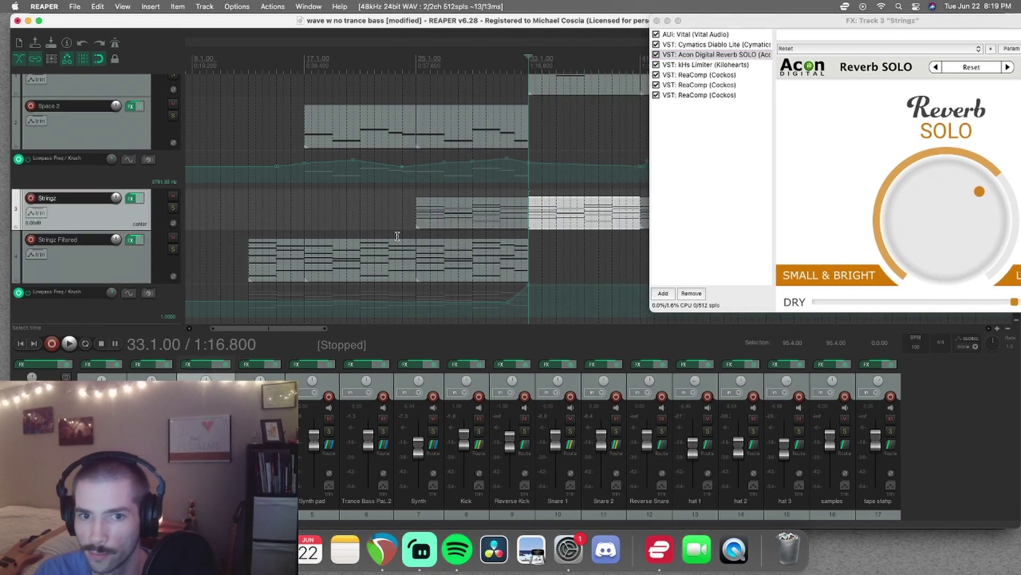
{"action": "left_click", "coordinate": [656, 56]}
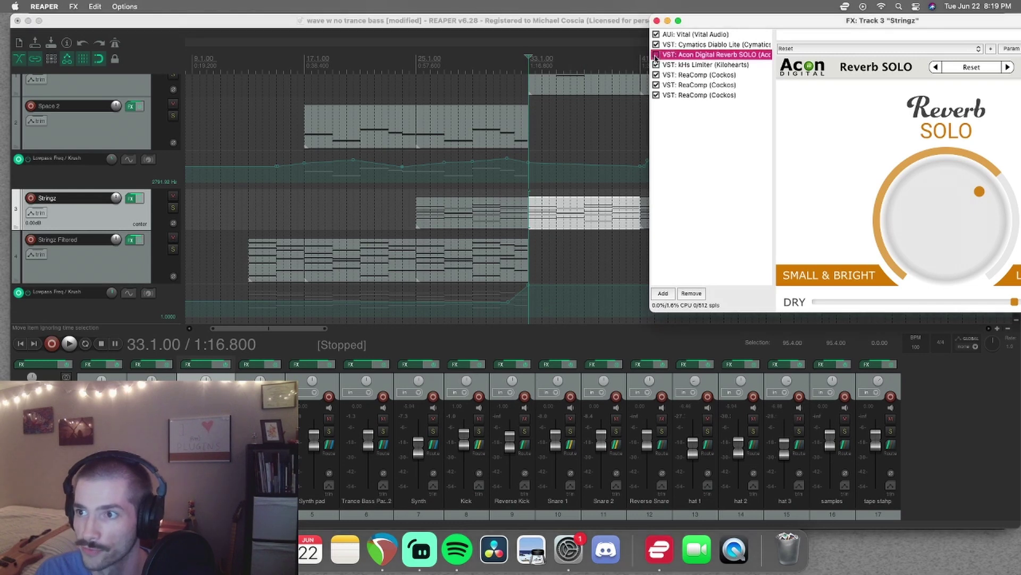
{"action": "left_click", "coordinate": [172, 208]}
{"action": "key", "text": "space"}
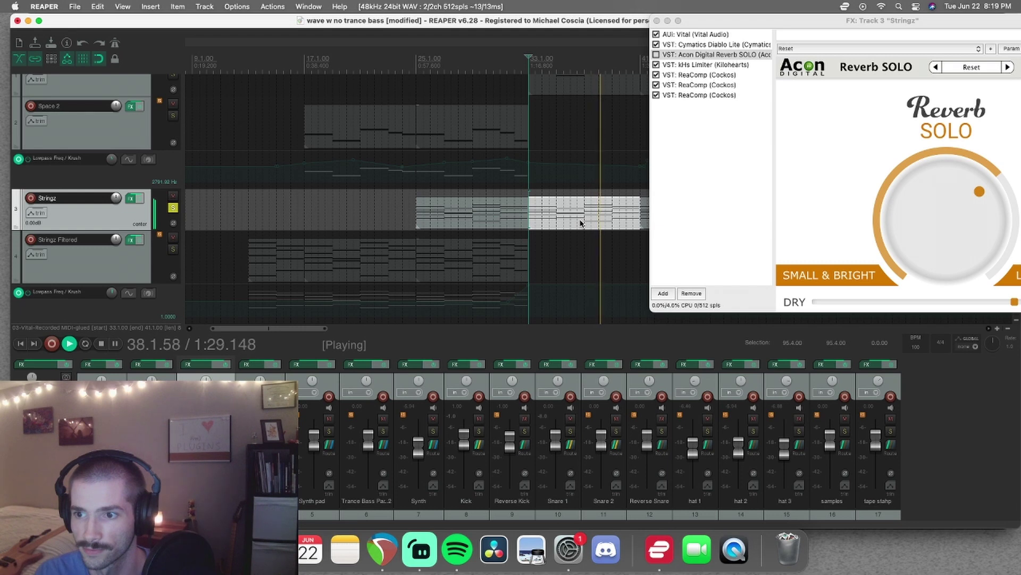
{"action": "key", "text": "space"}
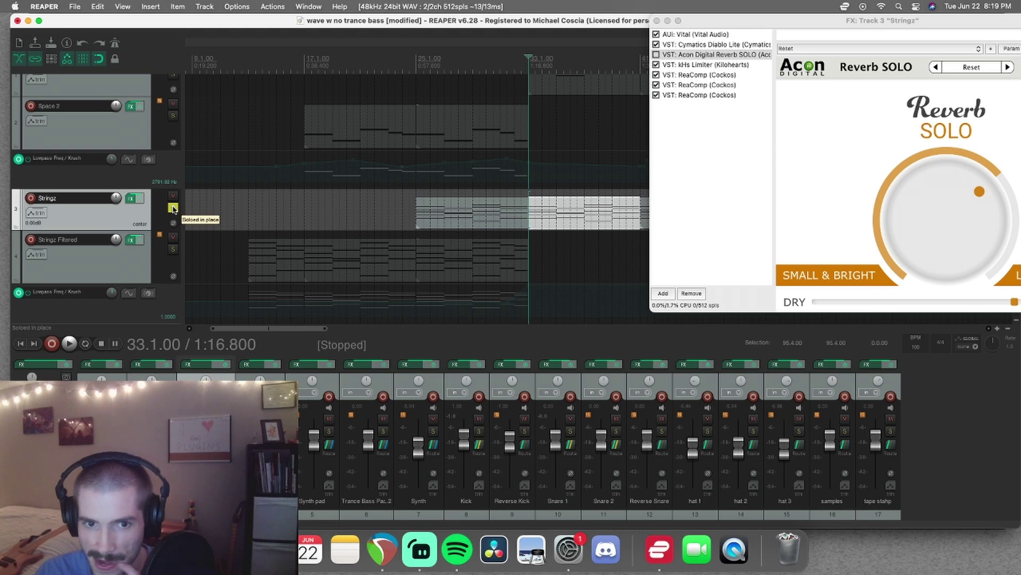
Re-enable Reverb SOLO and play the Stringz clip from bar 33, comparing it again with the reverb bypassed
{"action": "left_click", "coordinate": [652, 55]}
{"action": "key", "text": "space"}
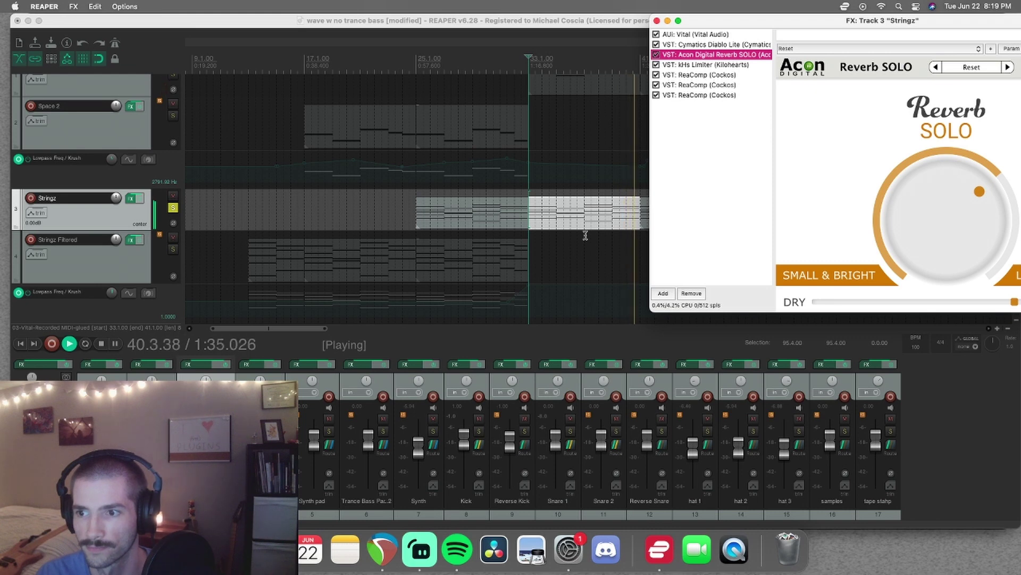
{"action": "key", "text": "space"}
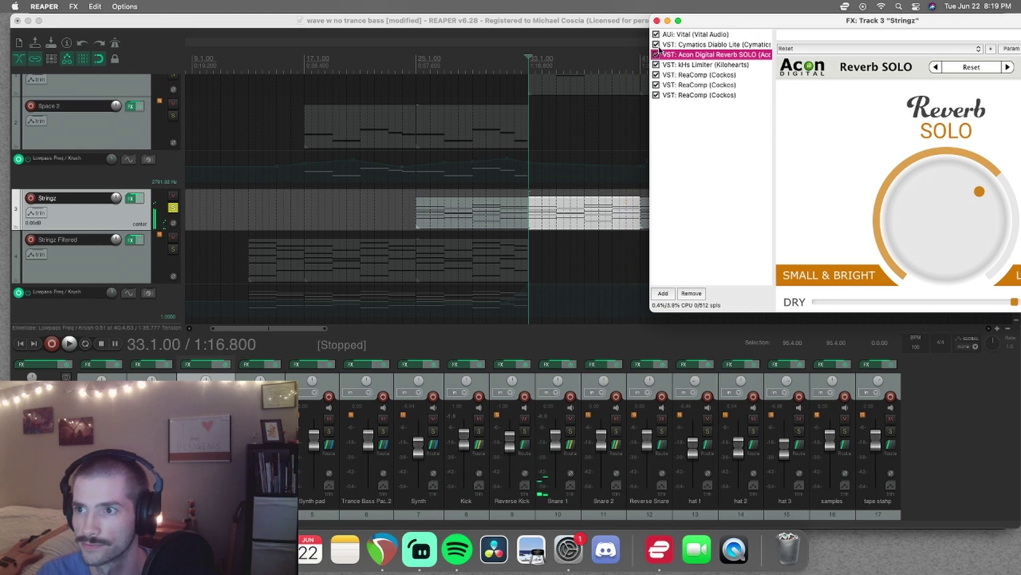
{"action": "key", "text": "space"}
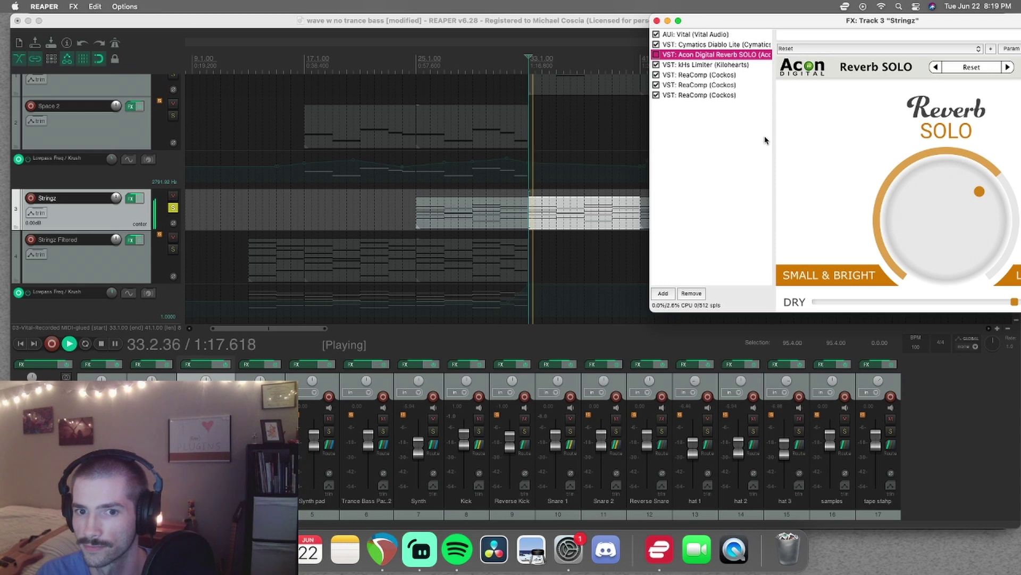
{"action": "key", "text": "space"}
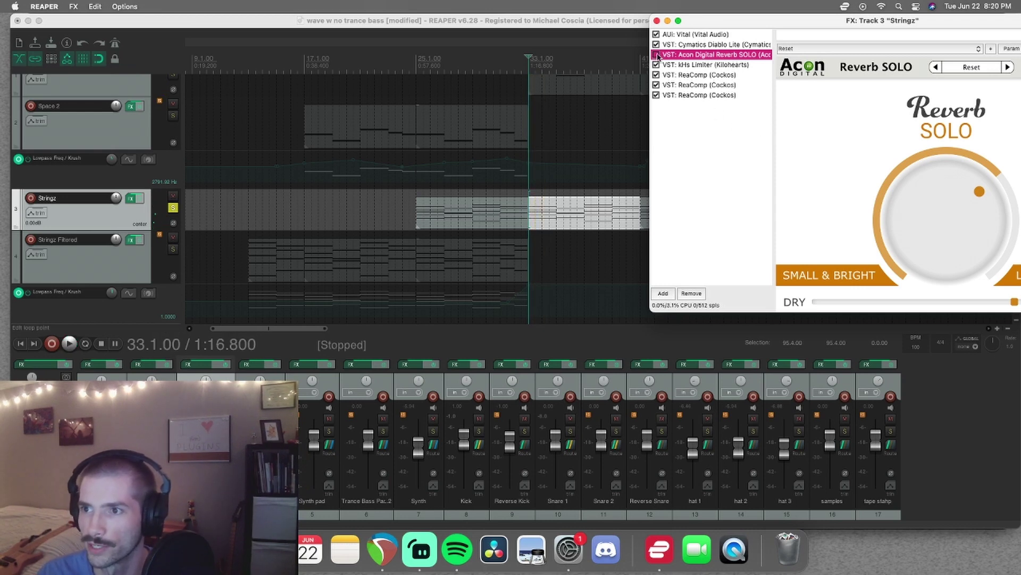
Turn off the solo on the Stringz track and close its effects window with Reverb SOLO enabled
{"action": "left_click", "coordinate": [557, 215]}
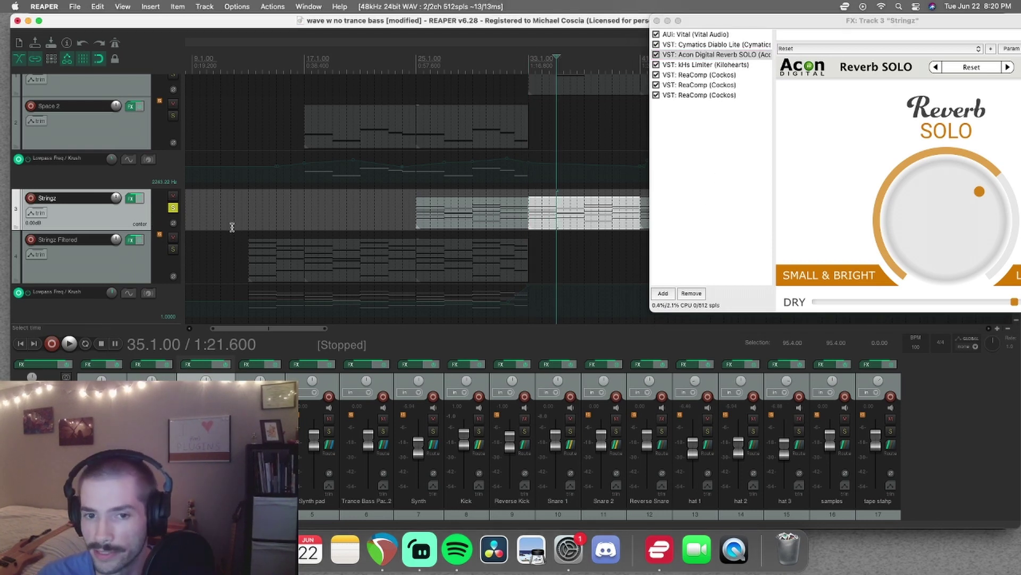
{"action": "left_click", "coordinate": [173, 208]}
{"action": "left_click_drag", "start_coordinate": [761, 21], "coordinate": [425, 5]}
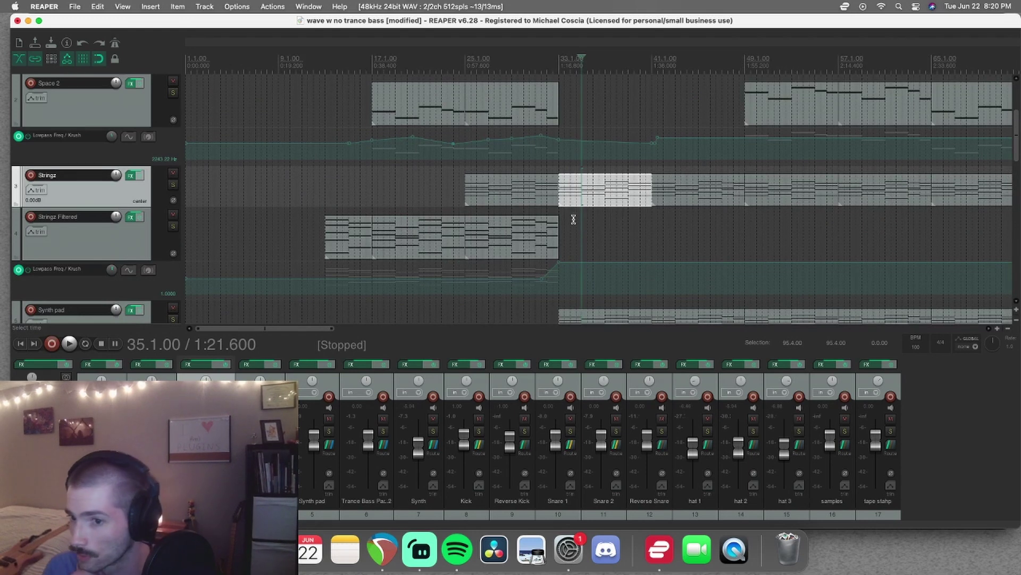
Examine how the Space, Space 2, Stringz and Stringz Filtered clips and their Krush lowpass envelopes are laid out across the song
{"action": "scroll", "coordinate": [559, 176], "scroll_direction": "down", "scroll_amount": 2}
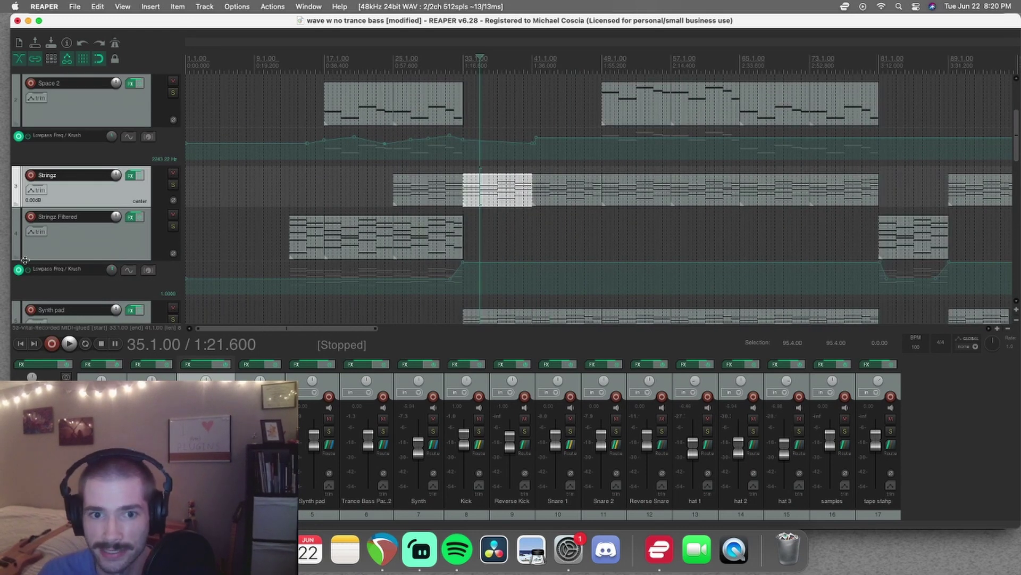
{"action": "scroll", "coordinate": [25, 260], "scroll_direction": "up", "scroll_amount": 3}
{"action": "scroll", "coordinate": [26, 260], "scroll_direction": "down", "scroll_amount": 3}
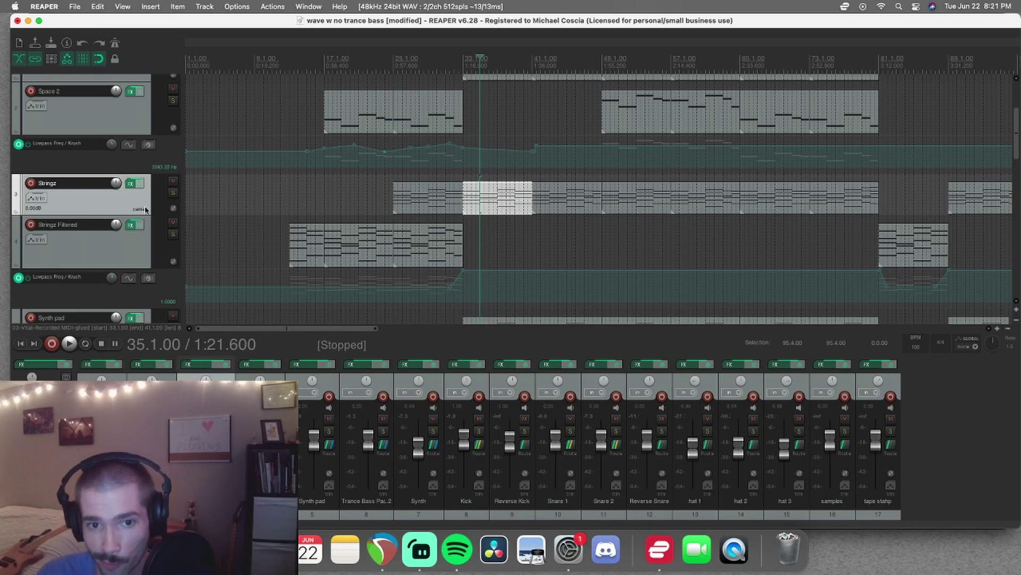
{"action": "scroll", "coordinate": [145, 209], "scroll_direction": "down", "scroll_amount": 3}
{"action": "scroll", "coordinate": [106, 226], "scroll_direction": "up", "scroll_amount": 3}
{"action": "scroll", "coordinate": [91, 217], "scroll_direction": "down", "scroll_amount": 3}
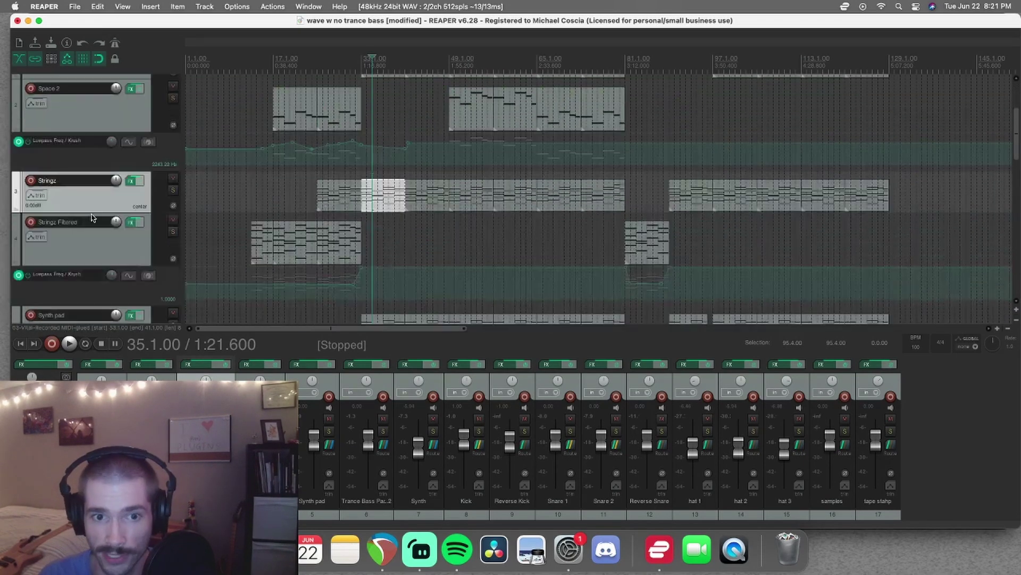
{"action": "scroll", "coordinate": [91, 217], "scroll_direction": "down", "scroll_amount": 3}
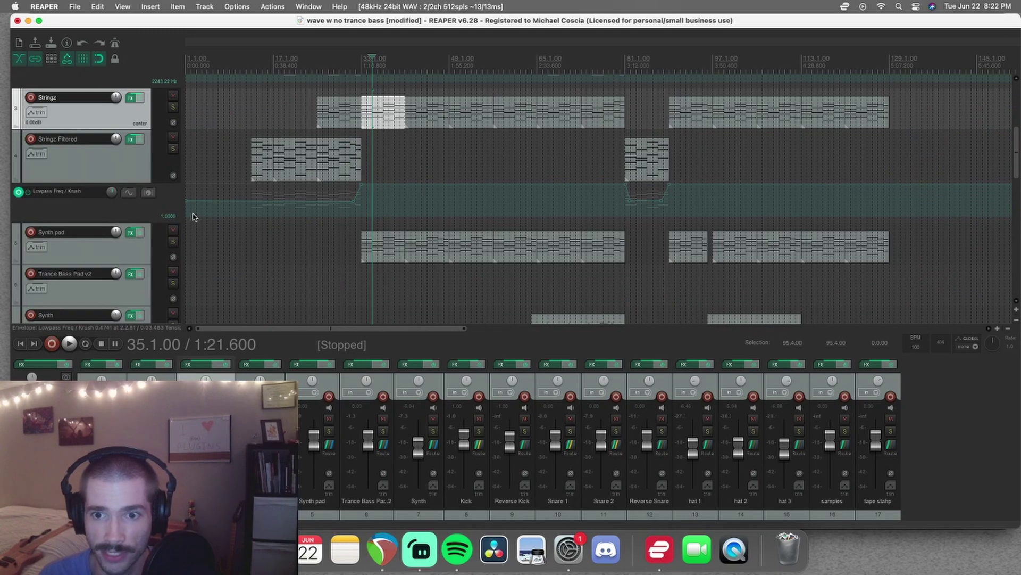
{"action": "scroll", "coordinate": [88, 226], "scroll_direction": "up", "scroll_amount": 5}
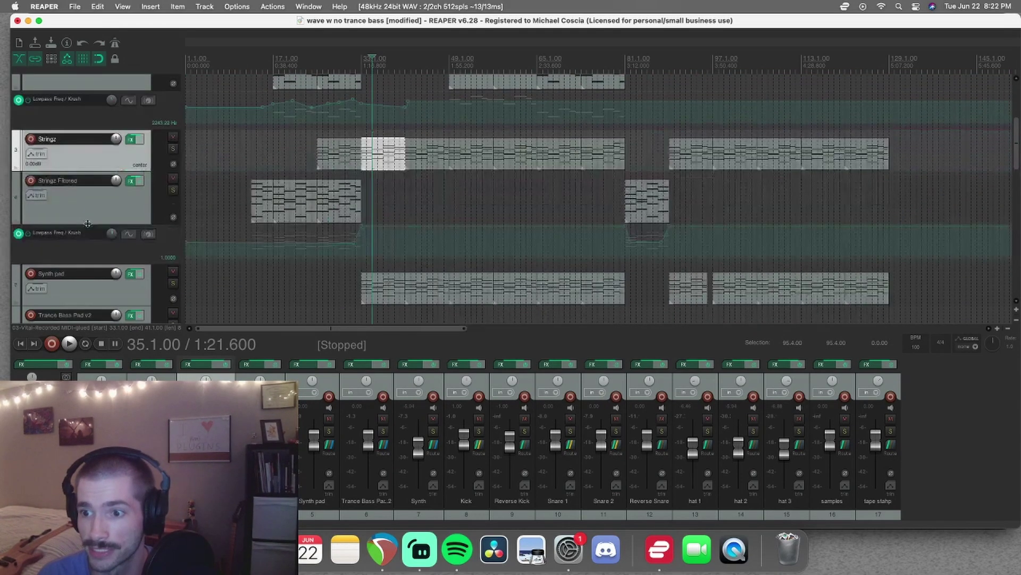
{"action": "scroll", "coordinate": [77, 228], "scroll_direction": "up", "scroll_amount": 2}
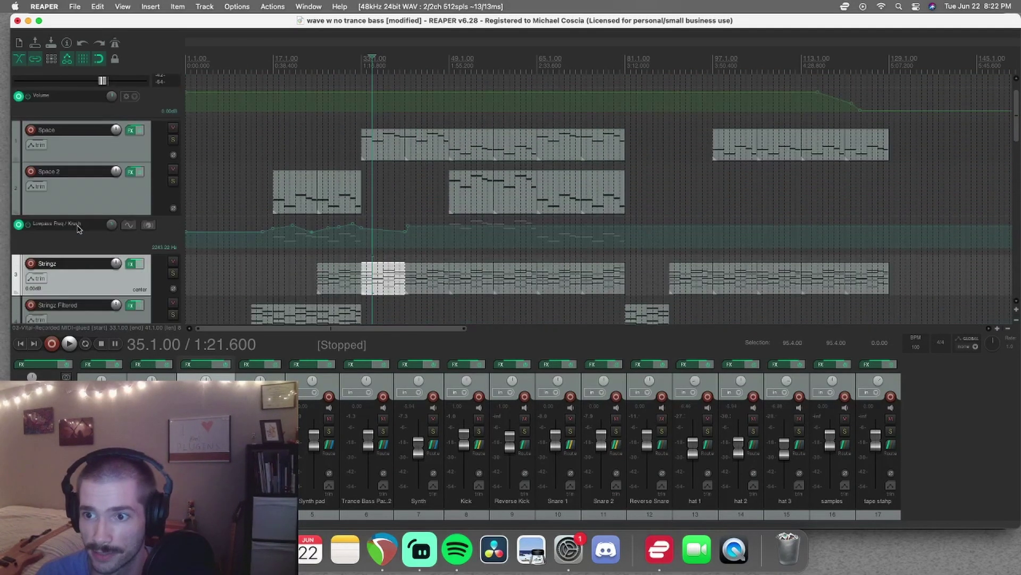
{"action": "scroll", "coordinate": [77, 229], "scroll_direction": "down", "scroll_amount": 4}
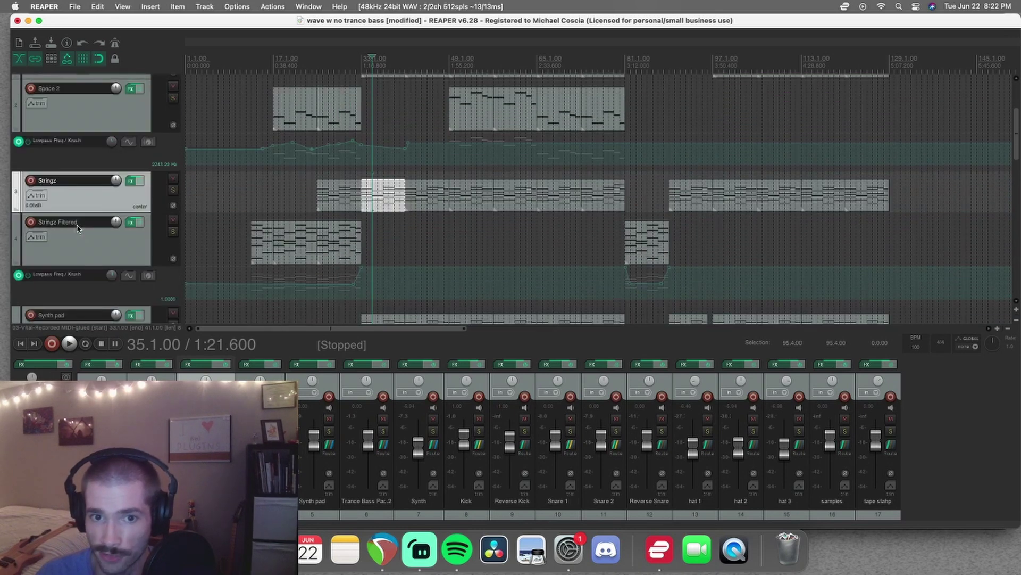
{"action": "scroll", "coordinate": [144, 223], "scroll_direction": "up", "scroll_amount": 4}
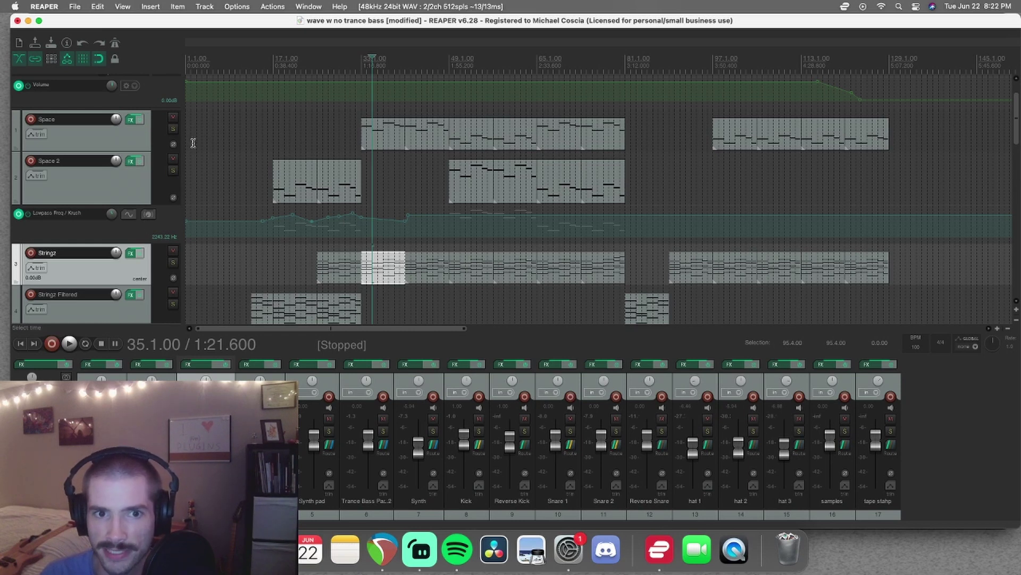
Solo the Space track, play it from bar 32, and turn its solo off
{"action": "left_click", "coordinate": [321, 125]}
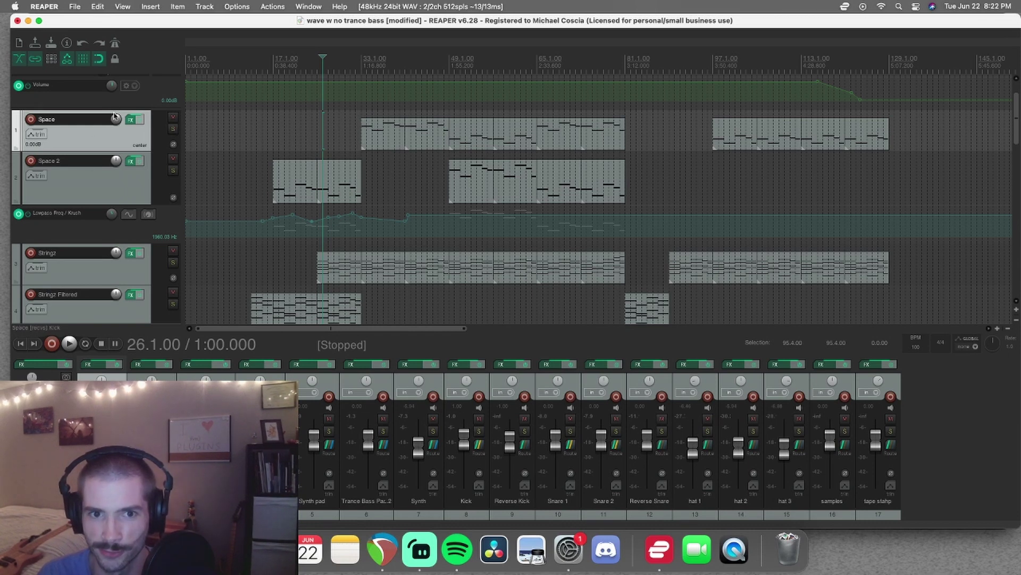
{"action": "left_click", "coordinate": [316, 136]}
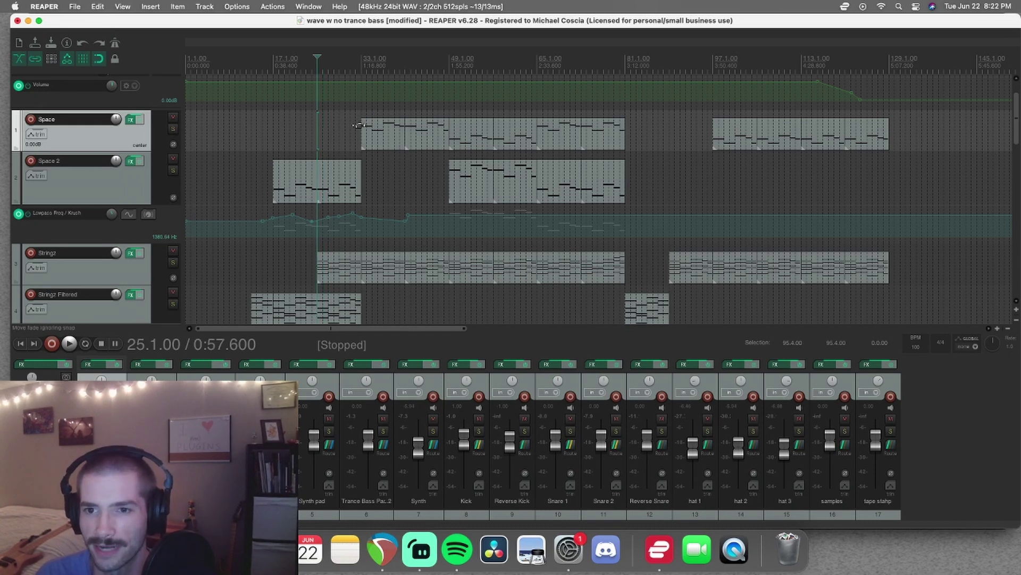
{"action": "left_click", "coordinate": [174, 130]}
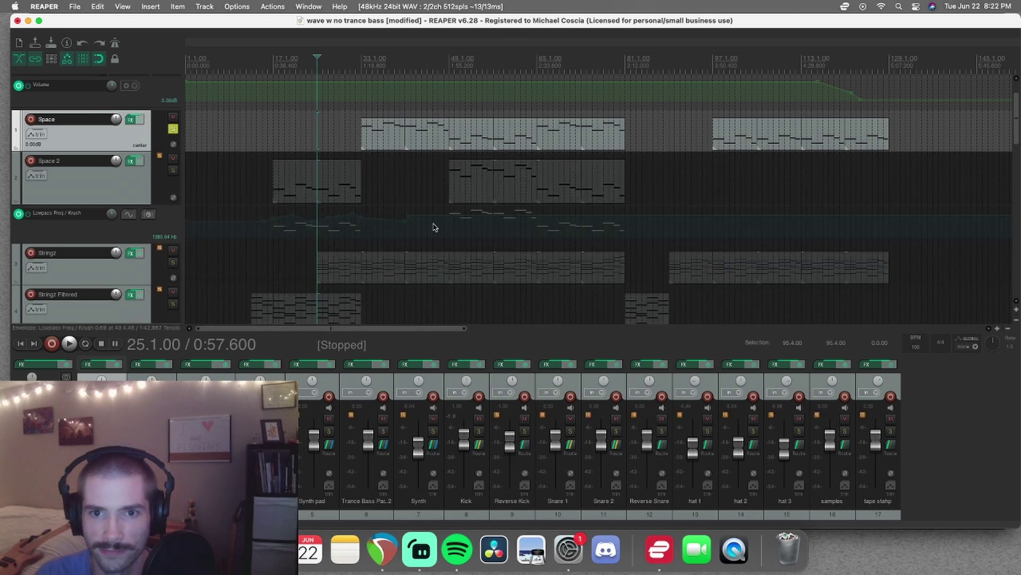
{"action": "left_click", "coordinate": [356, 129]}
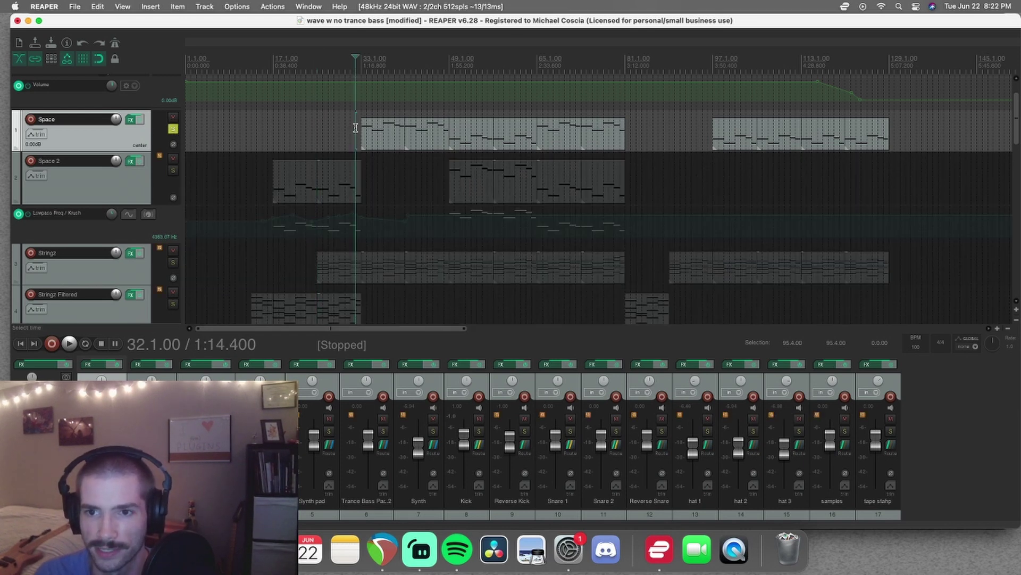
{"action": "key", "text": "space"}
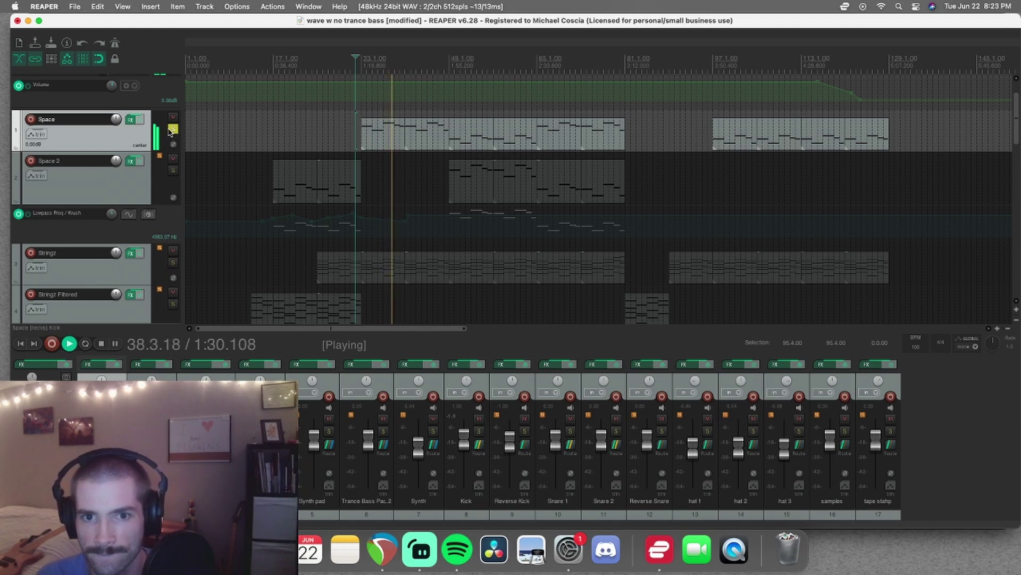
{"action": "key", "text": "space"}
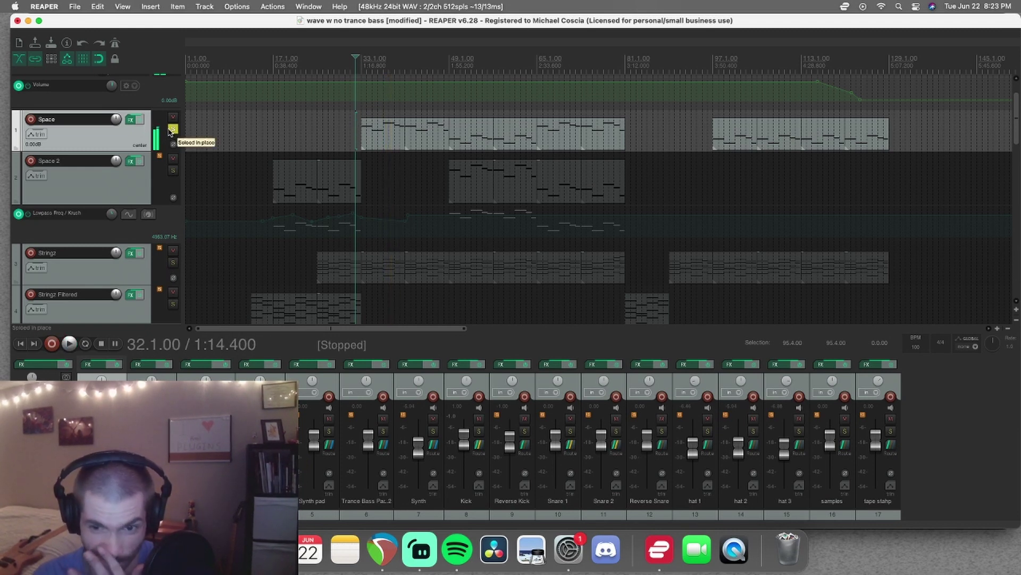
{"action": "left_click", "coordinate": [171, 131]}
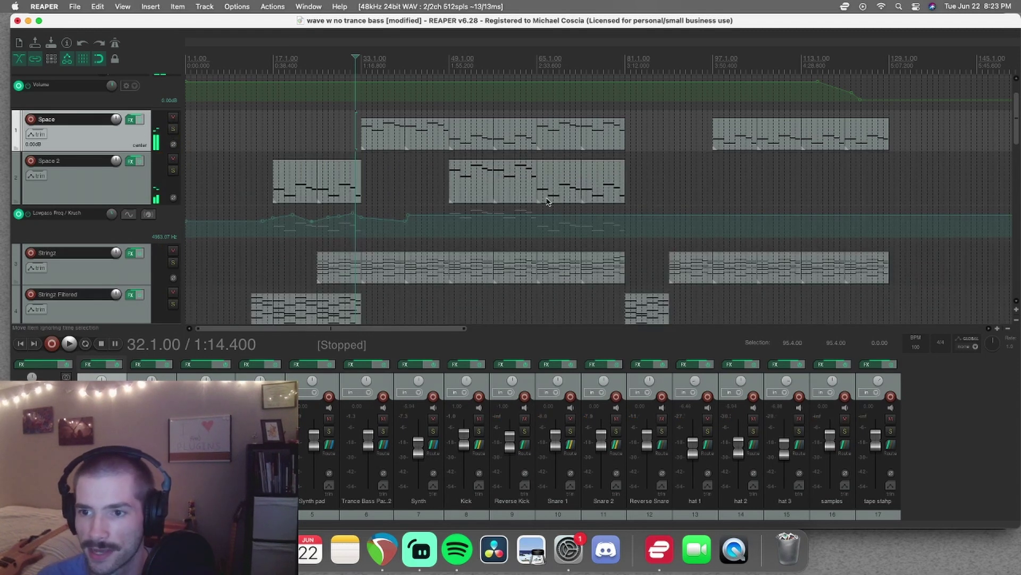
Solo Space and Space 2 together, play them from just before bar 49, and clear both solos
{"action": "left_click", "coordinate": [446, 170]}
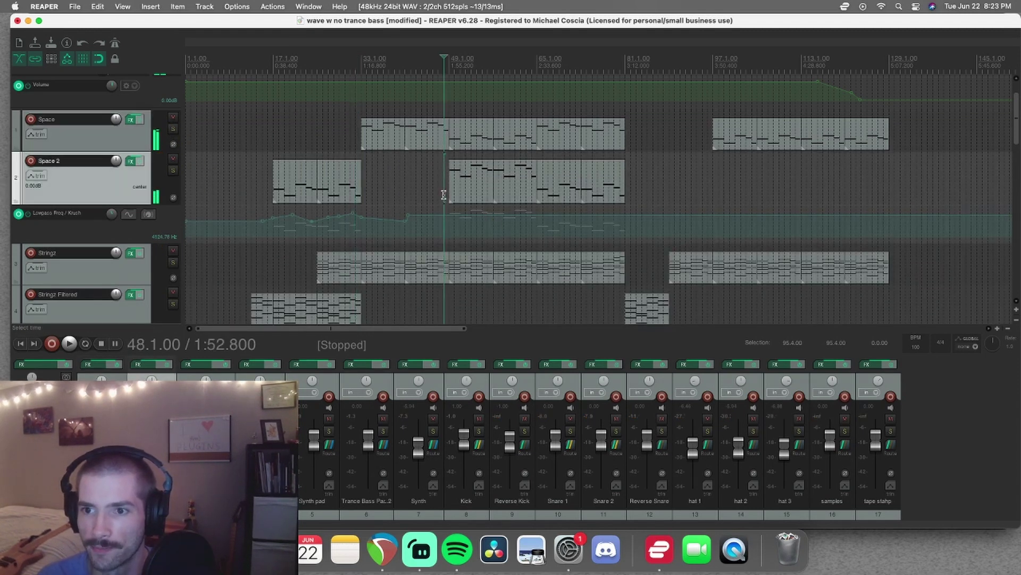
{"action": "scroll", "coordinate": [444, 194], "scroll_direction": "up", "scroll_amount": 3}
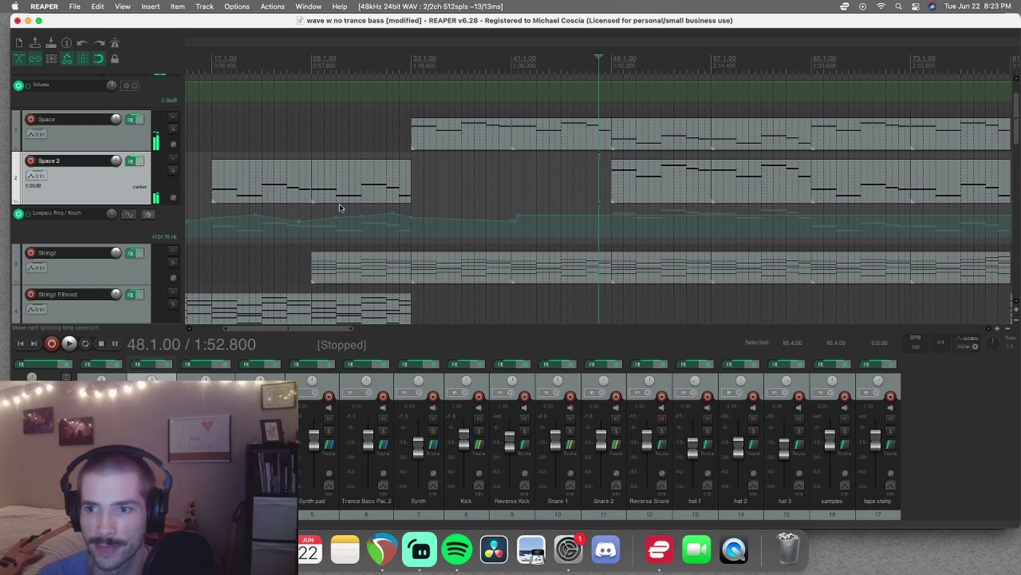
{"action": "left_click", "coordinate": [604, 164]}
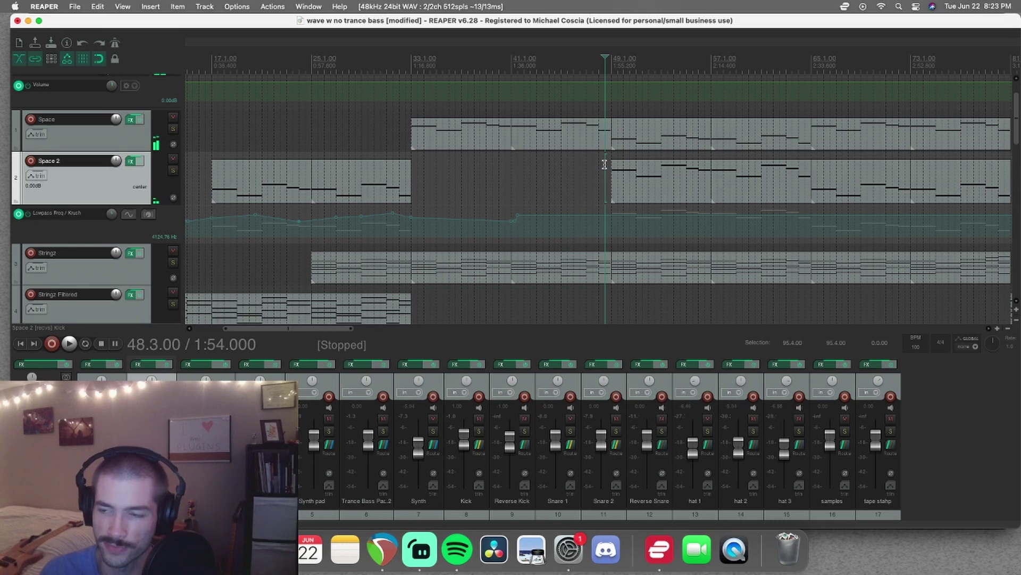
{"action": "left_click", "coordinate": [173, 170]}
{"action": "left_click", "coordinate": [173, 129]}
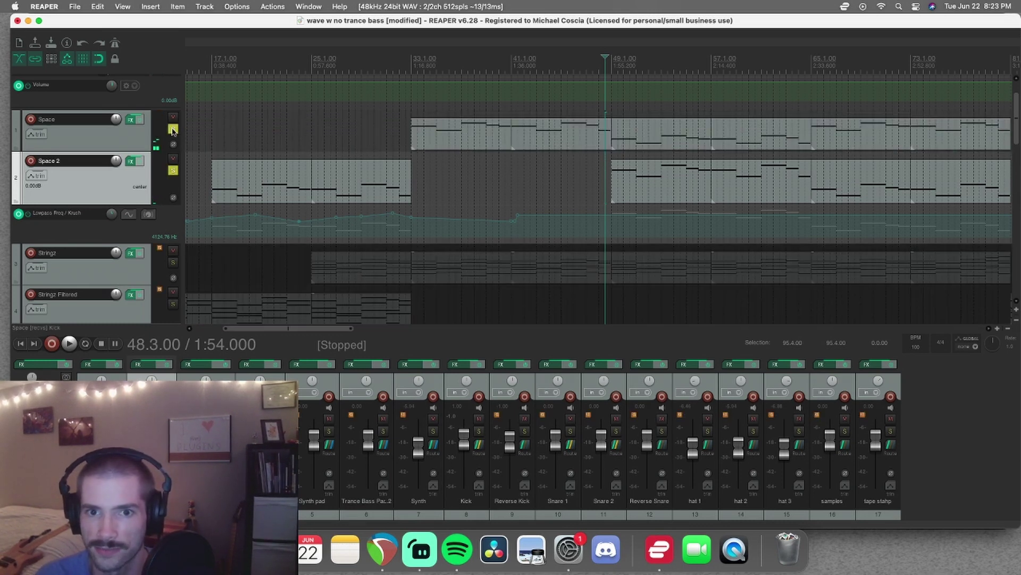
{"action": "key", "text": "space"}
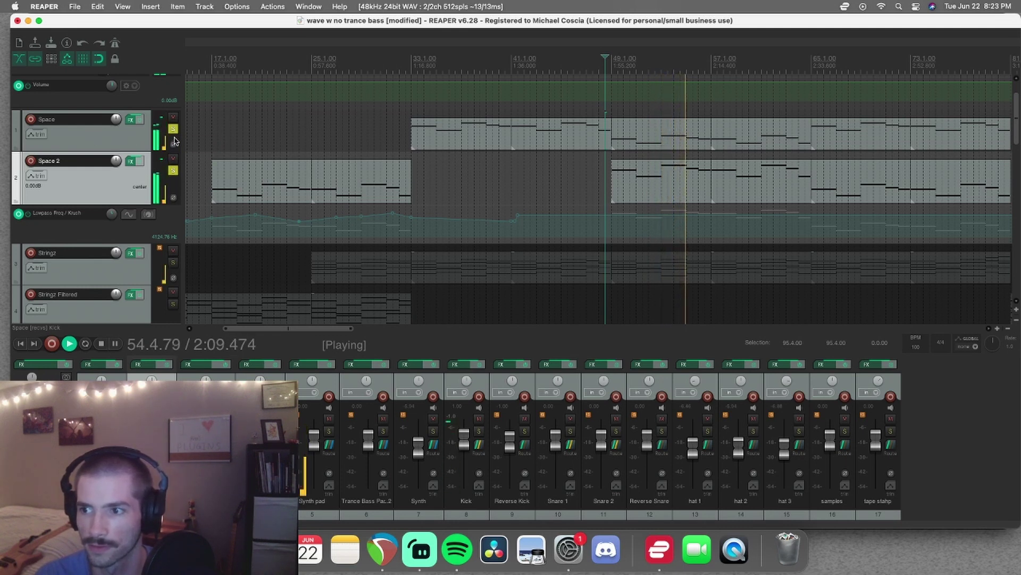
{"action": "left_click", "coordinate": [173, 170]}
{"action": "key", "text": "space"}
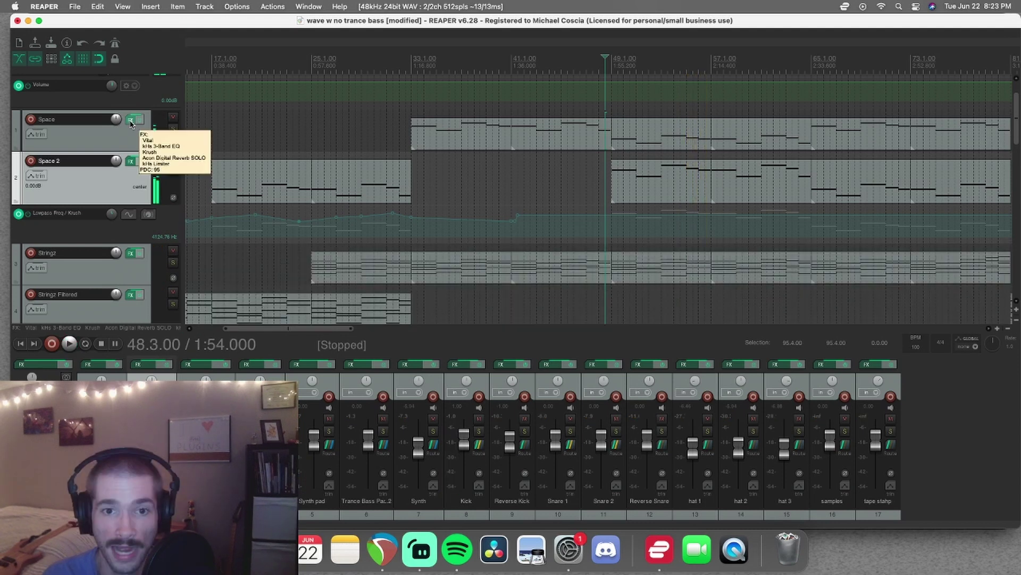
Open the Space track's effects chain on Vital and examine the Remedial Shikari preset's oscillator and envelopes
{"action": "left_click", "coordinate": [131, 121]}
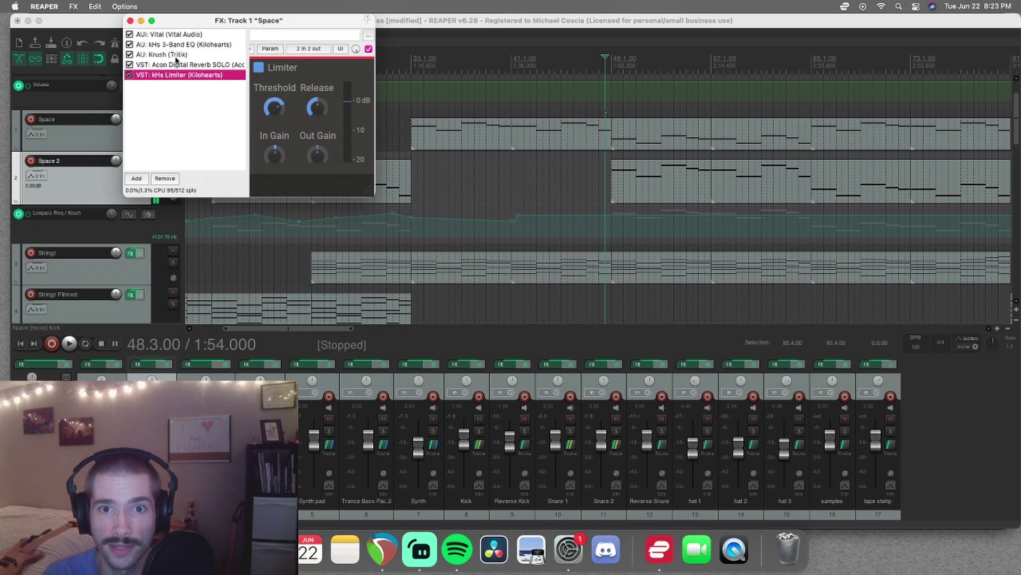
{"action": "left_click", "coordinate": [175, 35]}
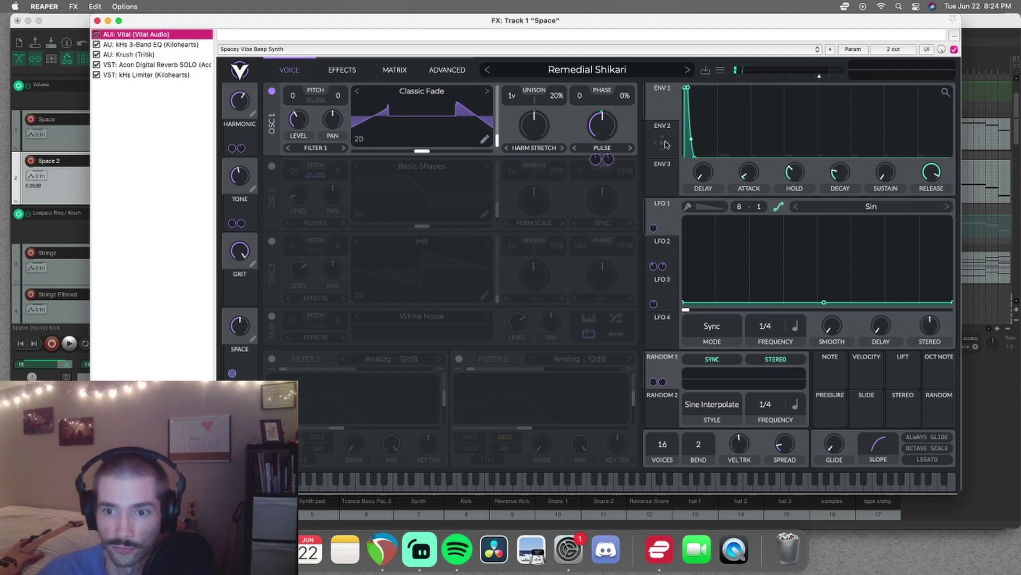
{"action": "left_click_drag", "start_coordinate": [666, 144], "coordinate": [421, 88]}
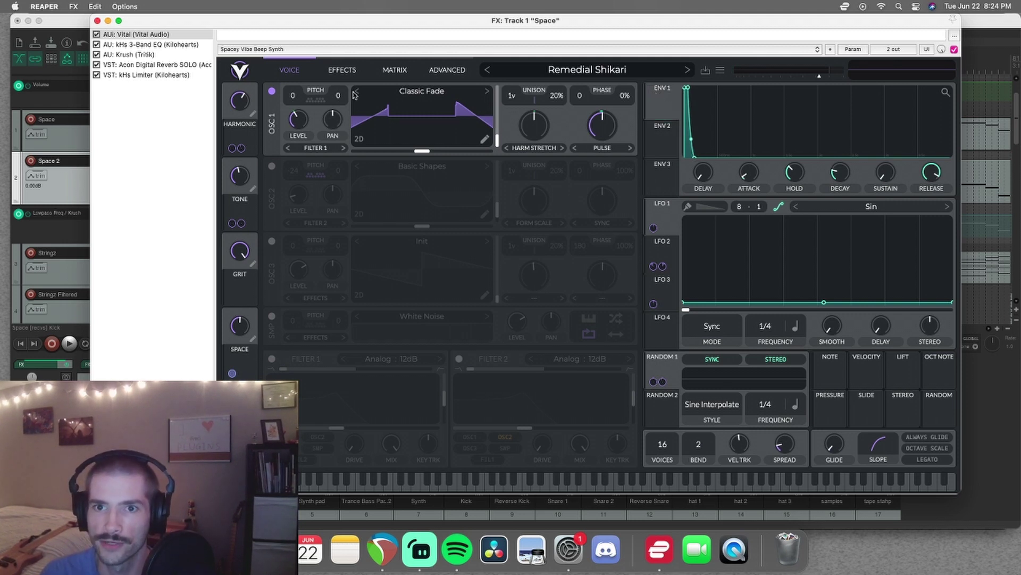
Move Phaser directly above Filter in Vital's effects order and toggle Distortion off and back on
{"action": "left_click", "coordinate": [341, 69]}
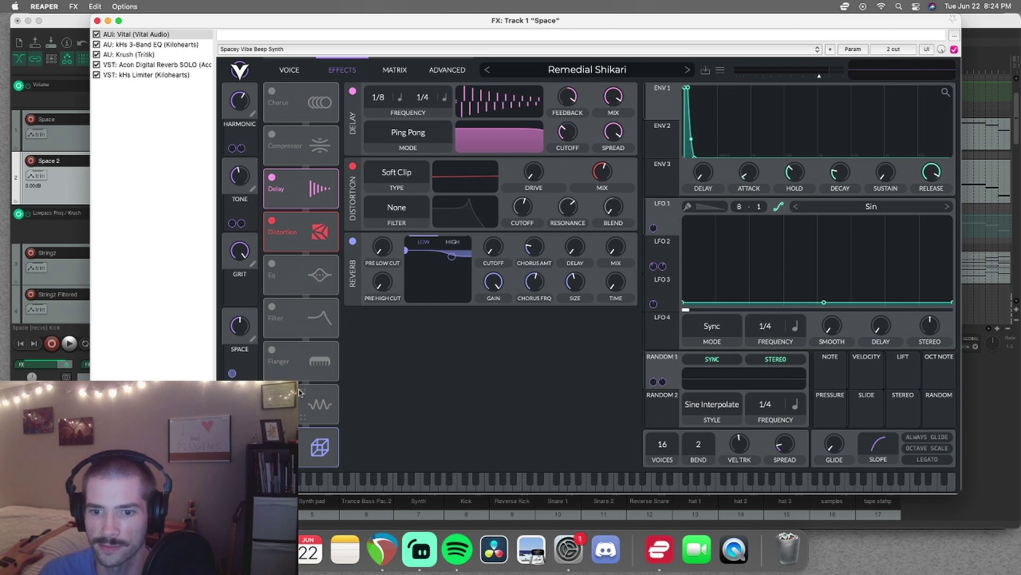
{"action": "left_click_drag", "start_coordinate": [299, 392], "coordinate": [290, 311]}
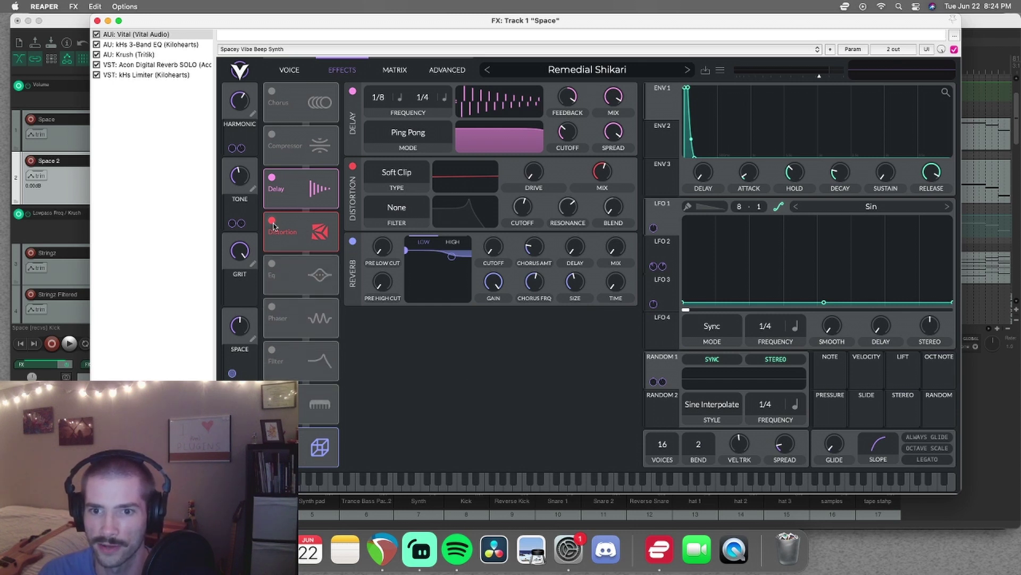
{"action": "left_click", "coordinate": [273, 221]}
{"action": "left_click", "coordinate": [272, 221]}
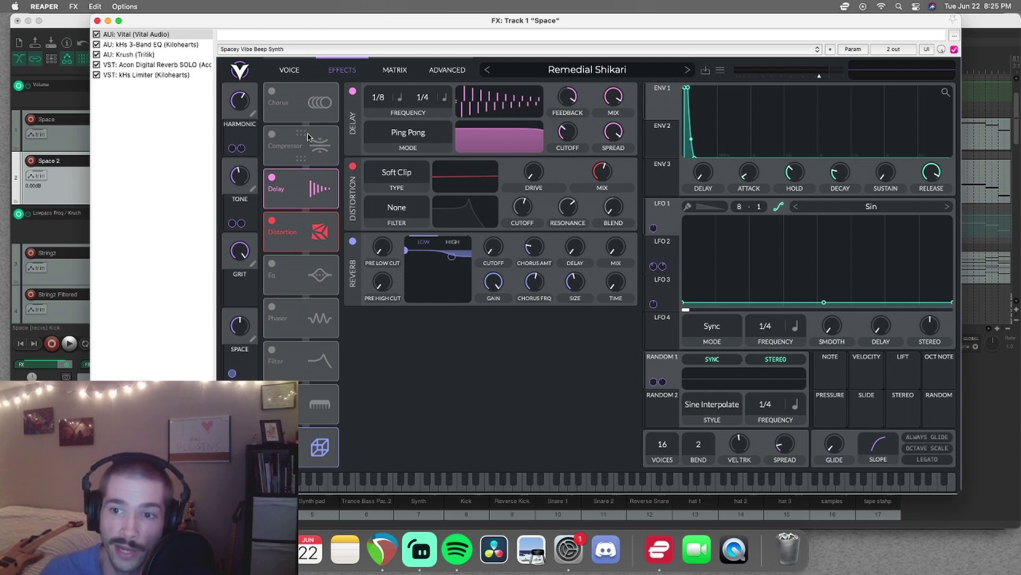
{"action": "left_click", "coordinate": [289, 69]}
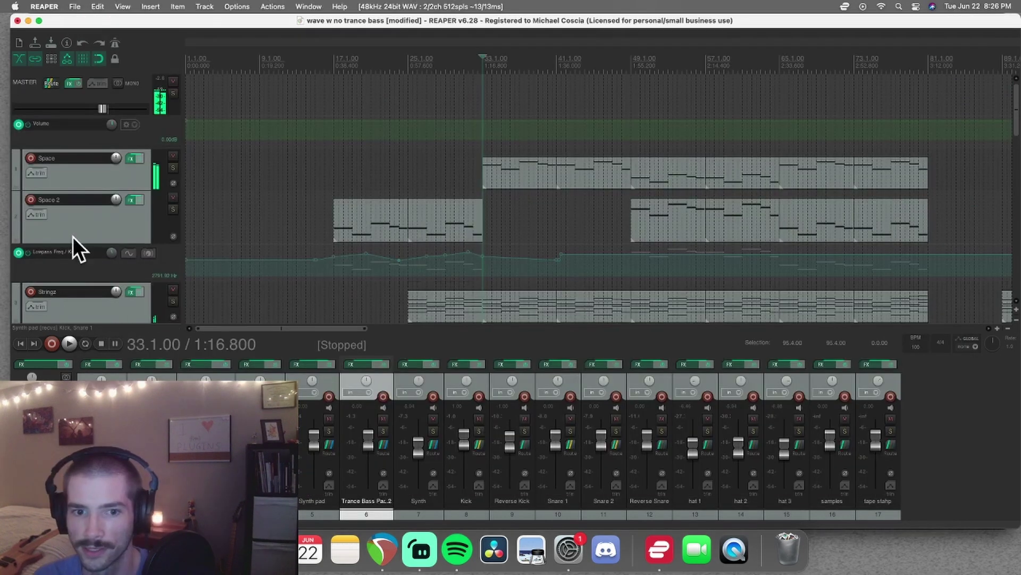
Solo the Synth pad track and play its clip from bar 33
{"action": "scroll", "coordinate": [73, 242], "scroll_direction": "down", "scroll_amount": 3}
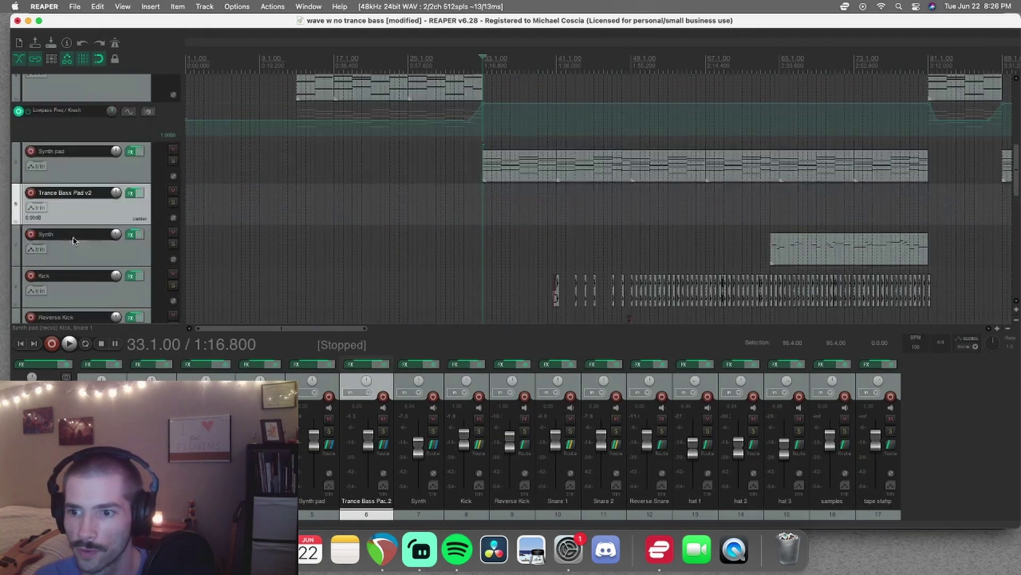
{"action": "left_click", "coordinate": [173, 160]}
{"action": "scroll", "coordinate": [655, 259], "scroll_direction": "up", "scroll_amount": 3}
{"action": "scroll", "coordinate": [836, 259], "scroll_direction": "up", "scroll_amount": 2}
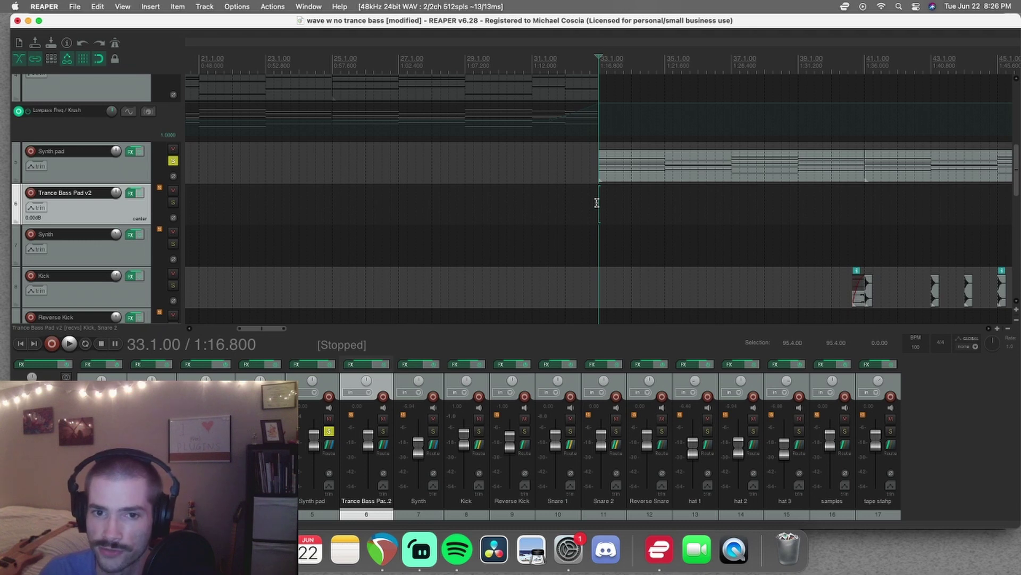
{"action": "key", "text": "space"}
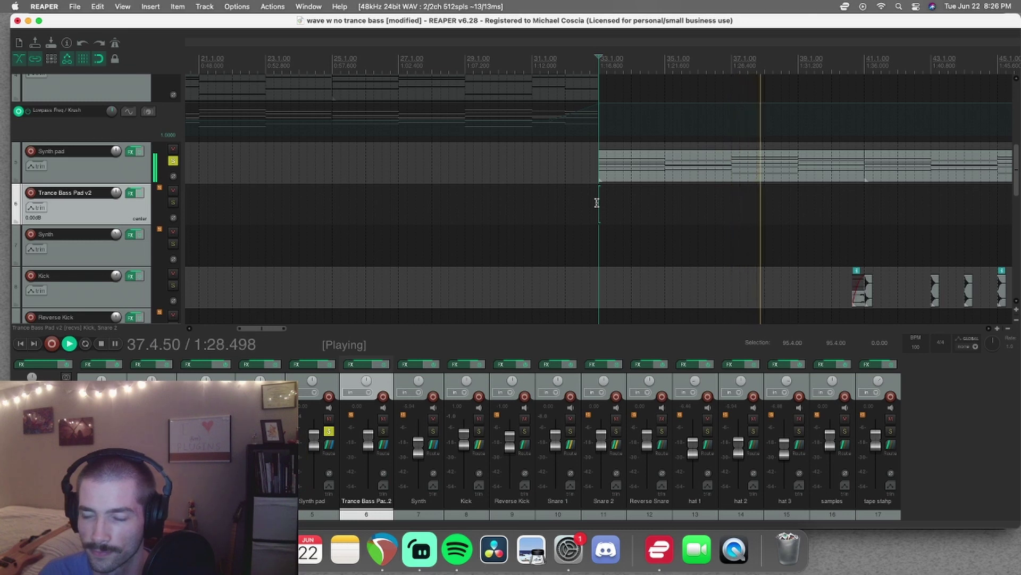
{"action": "key", "text": "space"}
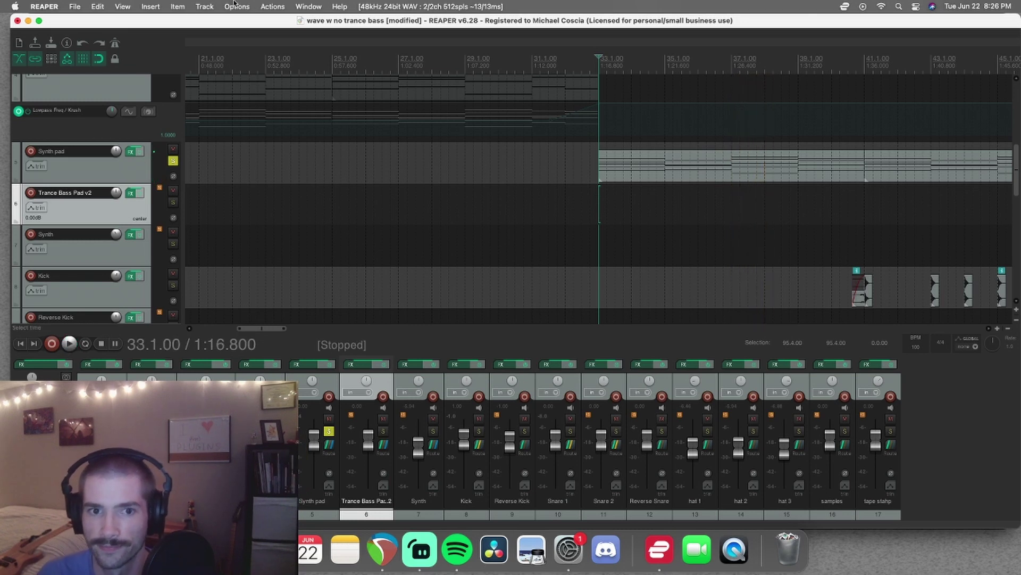
Solo Stringz alongside Synth pad and play the two tracks together from bar 33
{"action": "scroll", "coordinate": [85, 239], "scroll_direction": "up", "scroll_amount": 5}
{"action": "scroll", "coordinate": [89, 222], "scroll_direction": "up", "scroll_amount": 3}
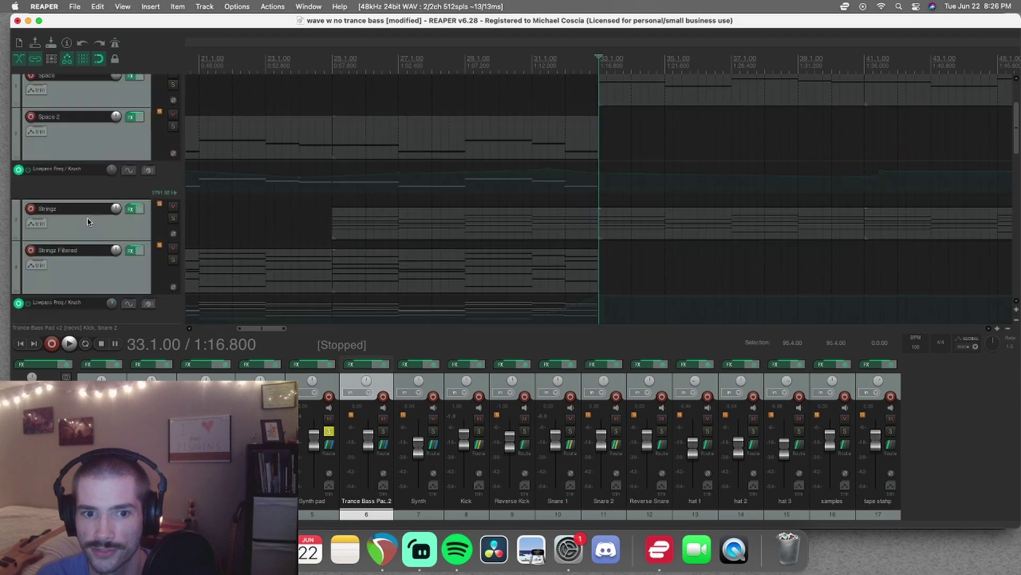
{"action": "scroll", "coordinate": [101, 222], "scroll_direction": "down", "scroll_amount": 8}
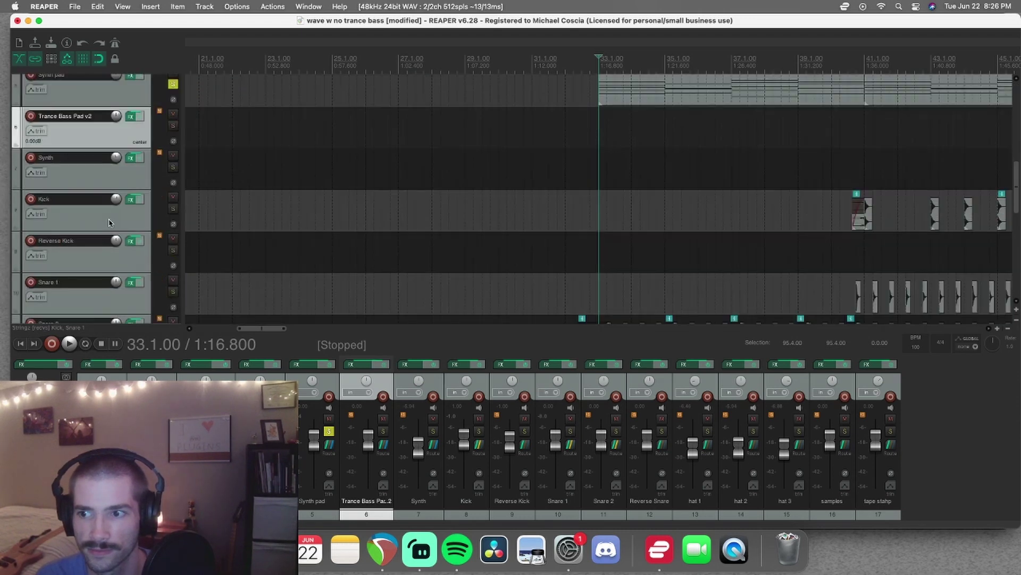
{"action": "scroll", "coordinate": [109, 222], "scroll_direction": "up", "scroll_amount": 3}
{"action": "key", "text": "space"}
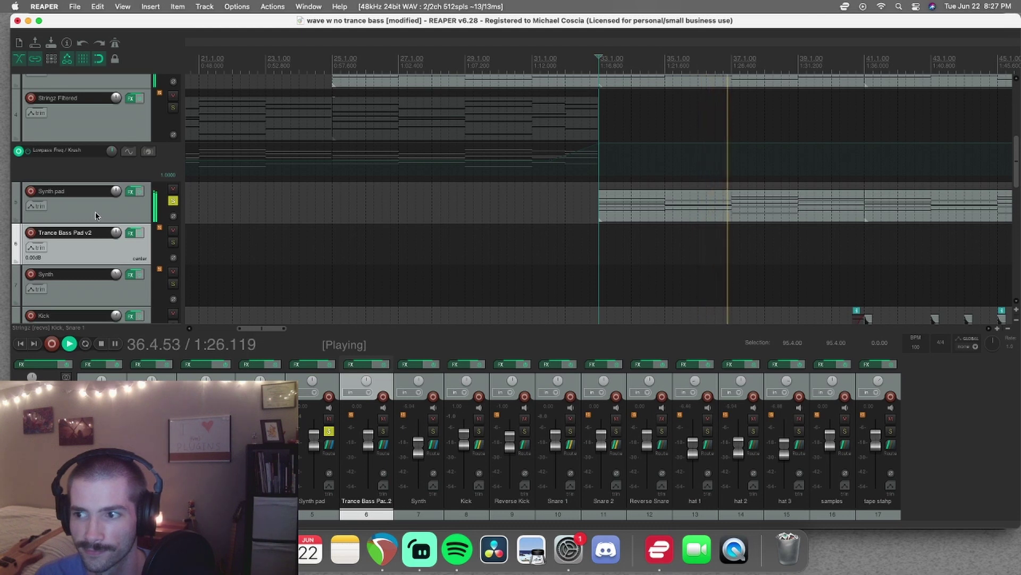
{"action": "key", "text": "space"}
{"action": "scroll", "coordinate": [399, 296], "scroll_direction": "down", "scroll_amount": 5}
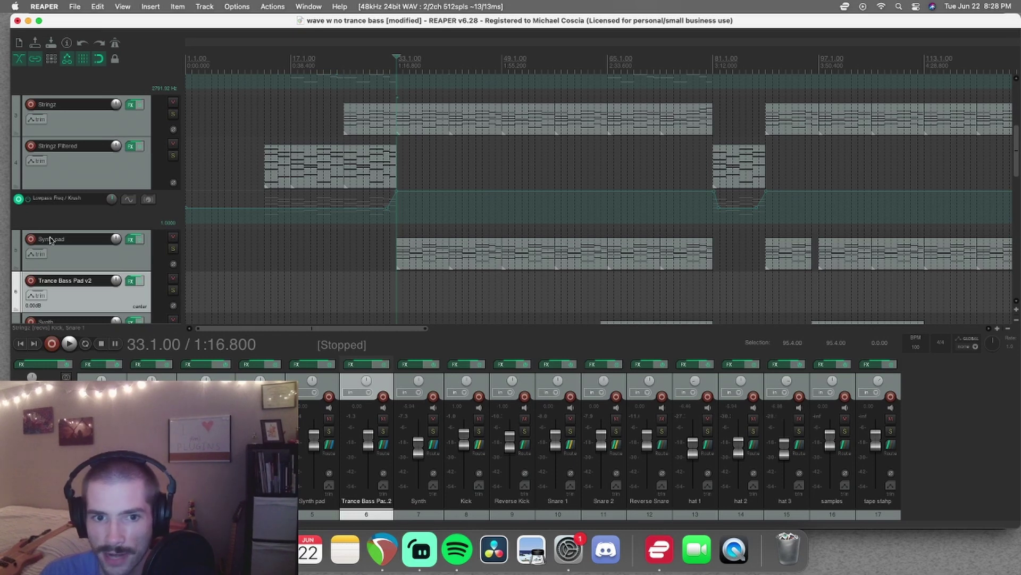
{"action": "scroll", "coordinate": [547, 229], "scroll_direction": "down", "scroll_amount": 3}
{"action": "scroll", "coordinate": [611, 164], "scroll_direction": "down", "scroll_amount": 2}
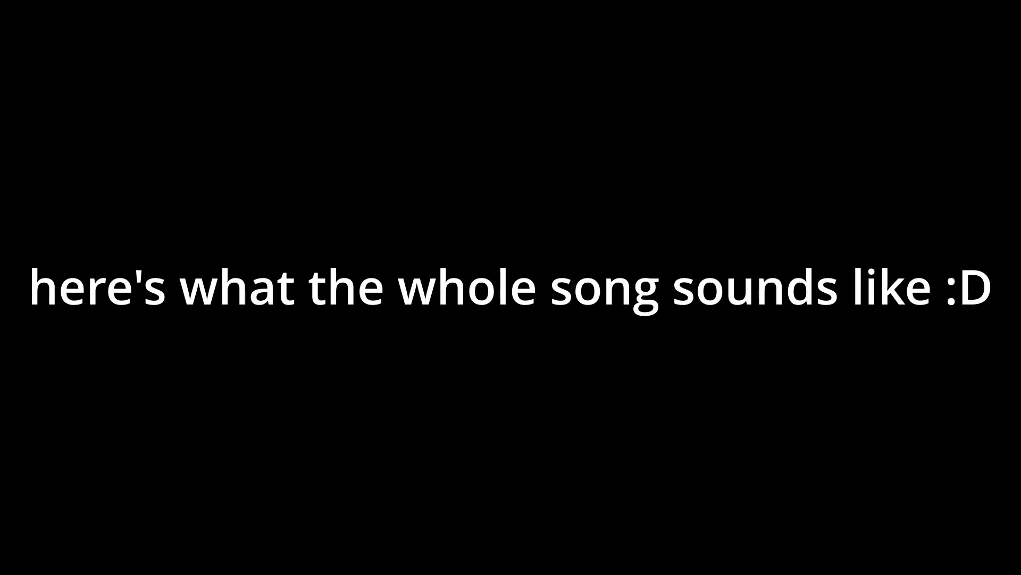